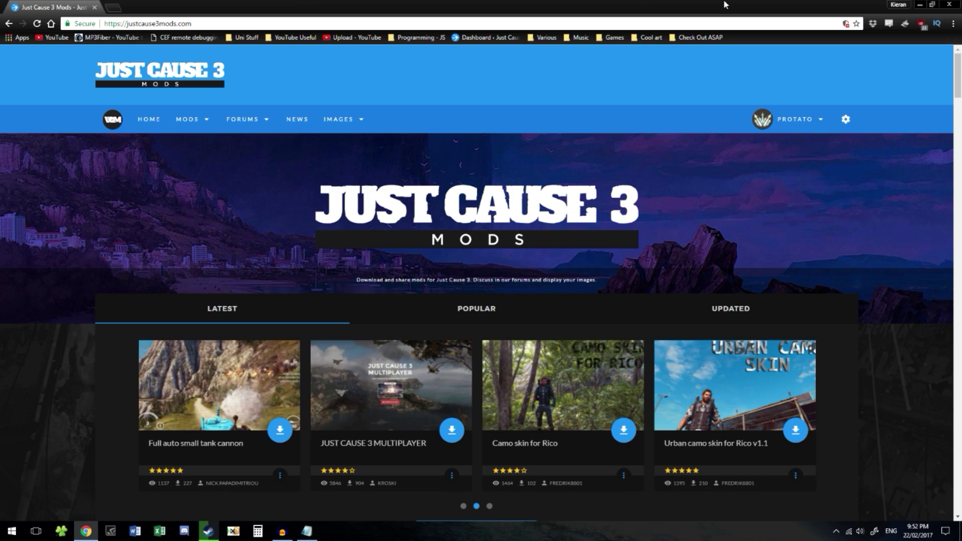
Search the web for 7zip and open the 7-Zip download page
click(115, 6)
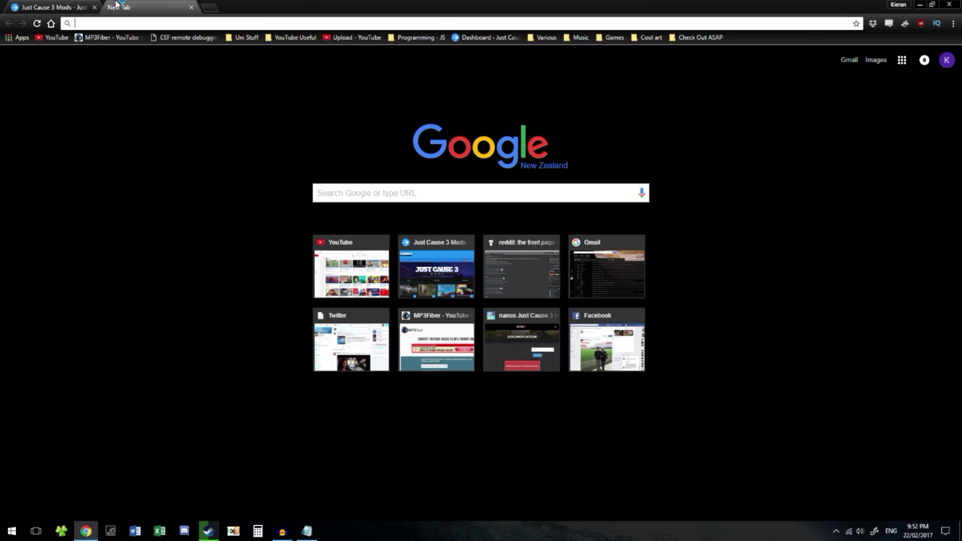
text(7zip)
key(Return)
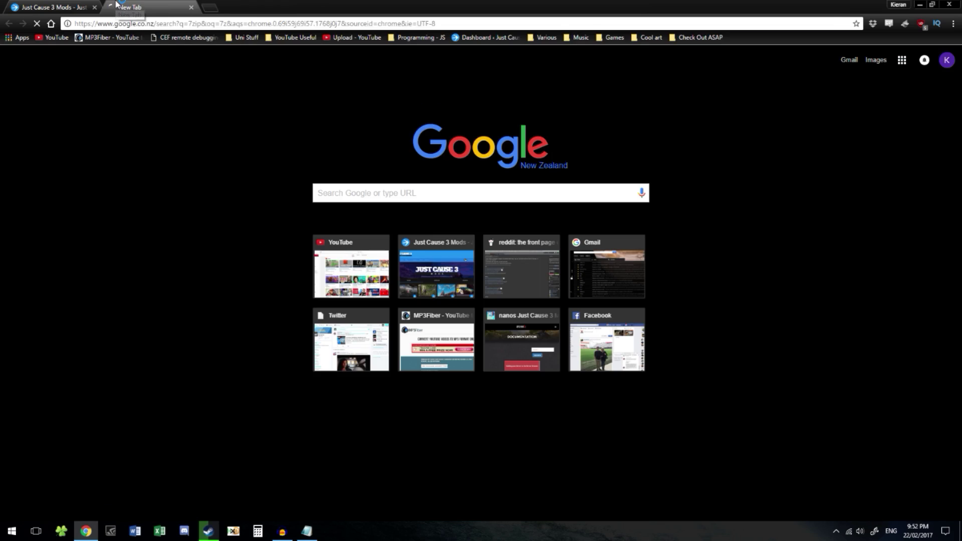
click(130, 143)
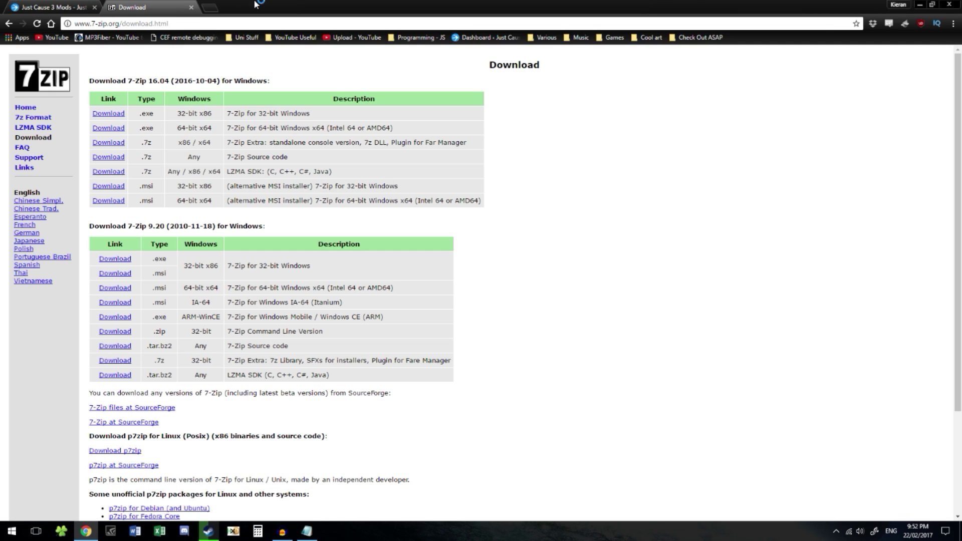
Check the 64-bit Windows installer row on the 7-Zip page, then close that page
click(181, 25)
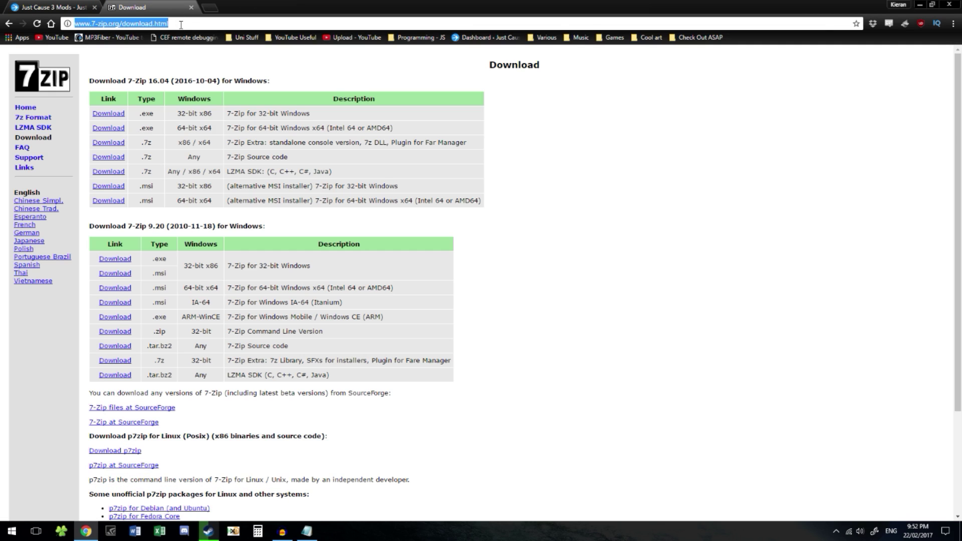
click(530, 130)
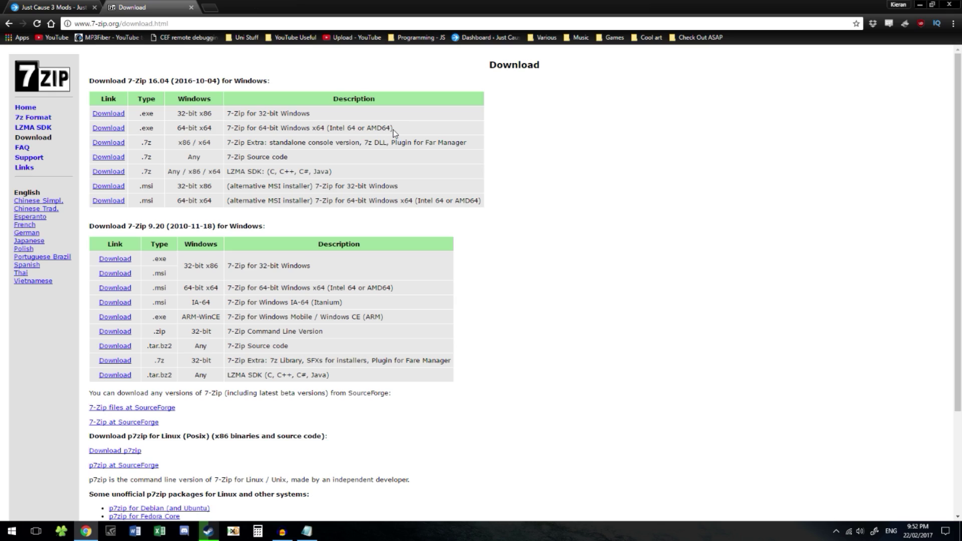
drag(394, 133, 140, 130)
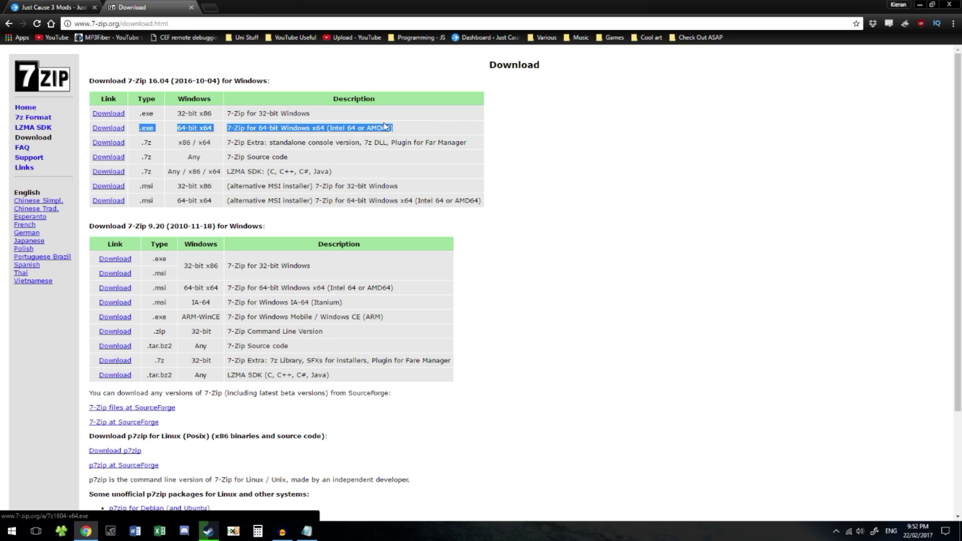
click(450, 127)
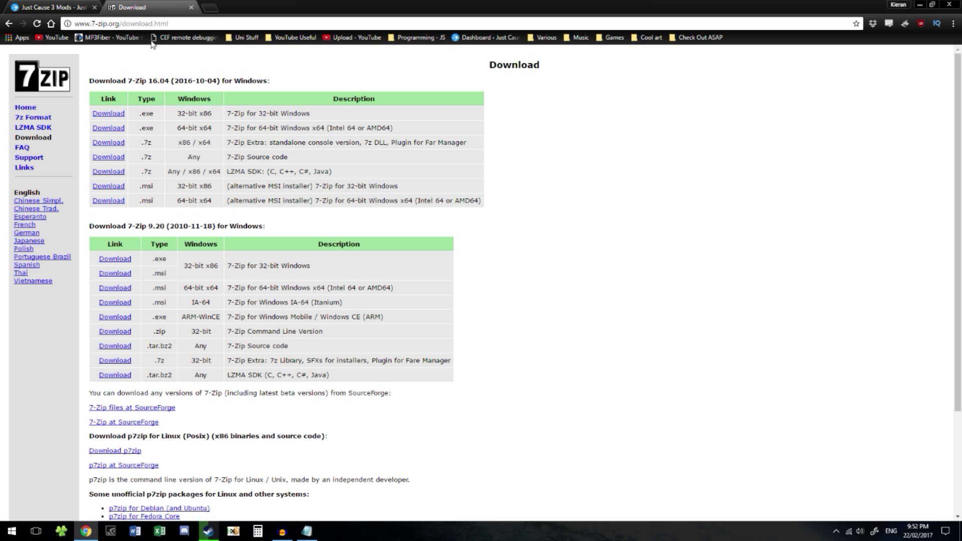
middle_click(150, 8)
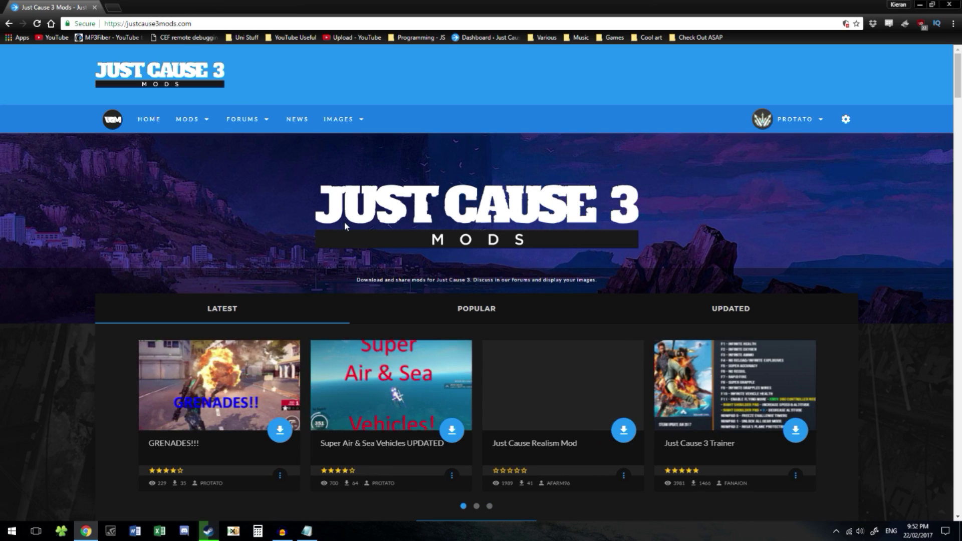
Show the full list of mods and open GRENADES!!! in a new tab
mouse_move(208, 125)
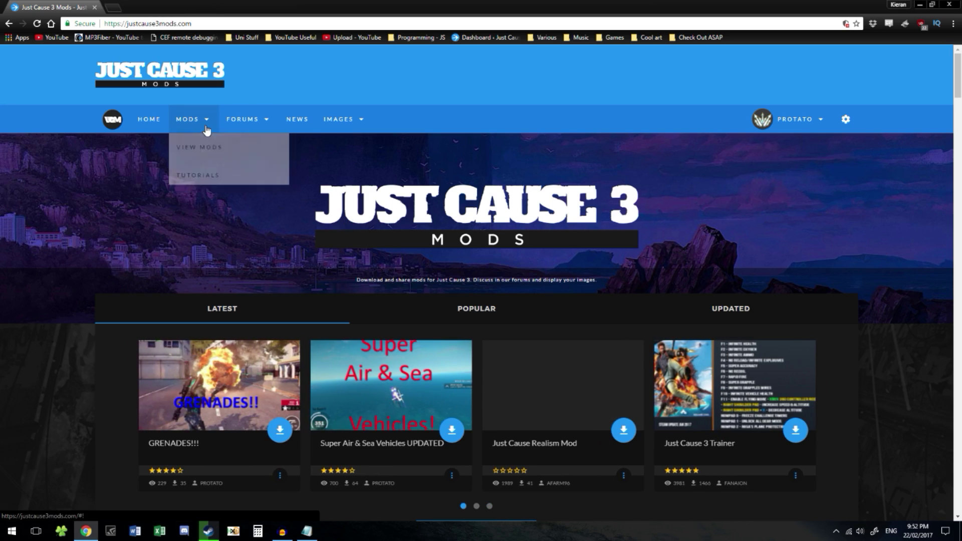
click(211, 147)
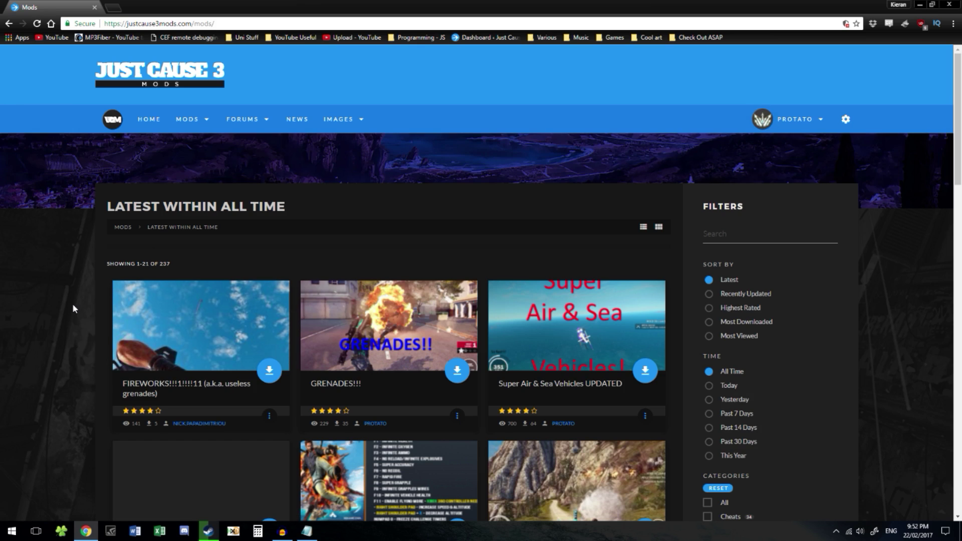
scroll(72, 303, down, 1)
middle_click(418, 269)
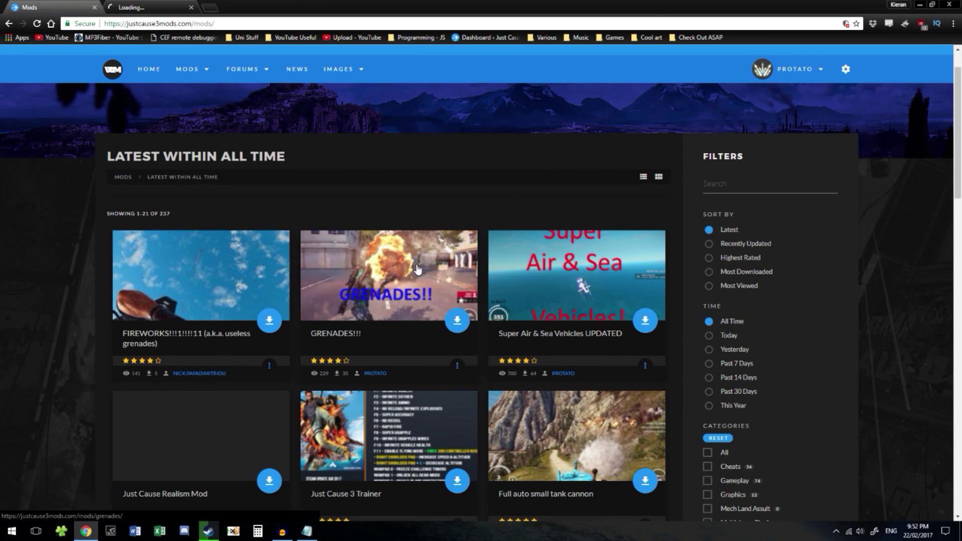
Scroll further down the mod list and open Physics-Breaking AGAIN in another tab
scroll(403, 255, down, 5)
scroll(404, 256, down, 3)
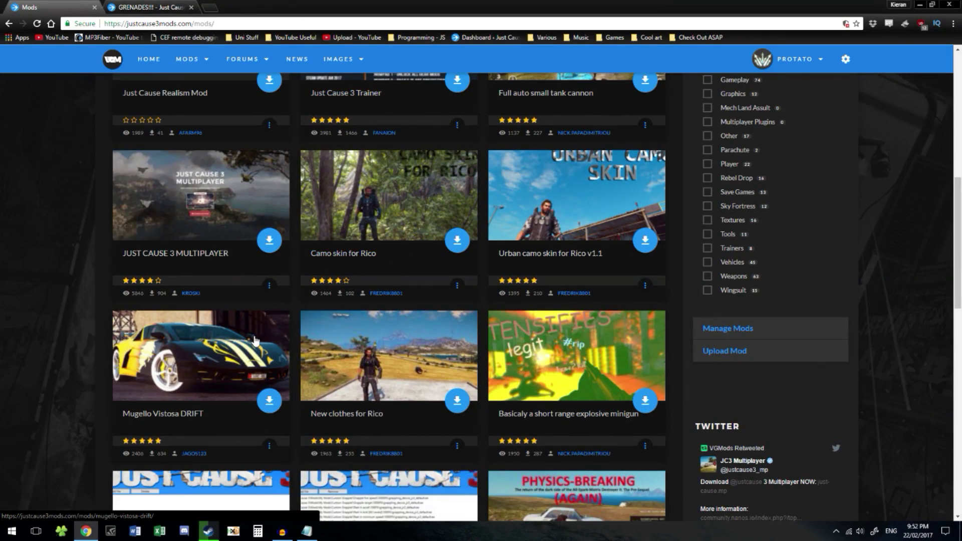
scroll(255, 340, down, 3)
scroll(255, 340, up, 10)
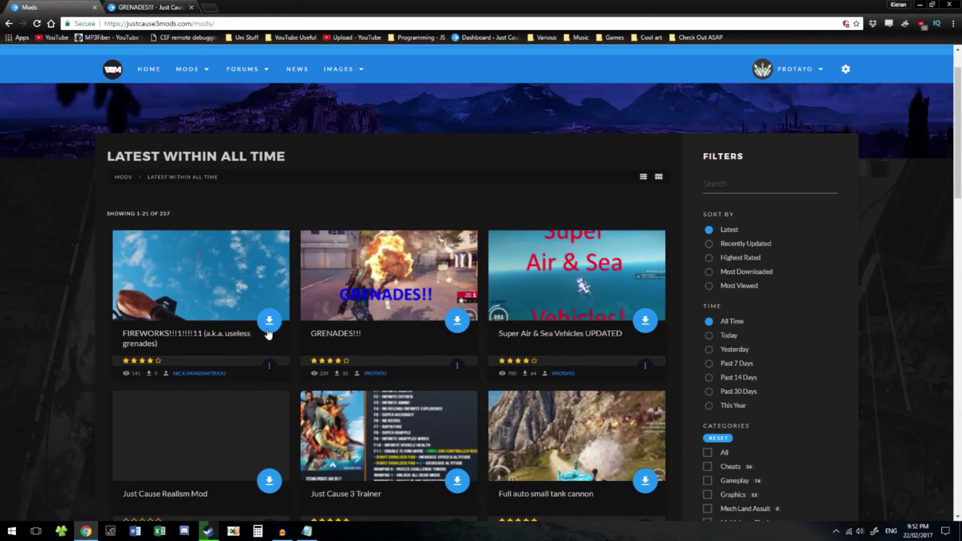
middle_click(406, 301)
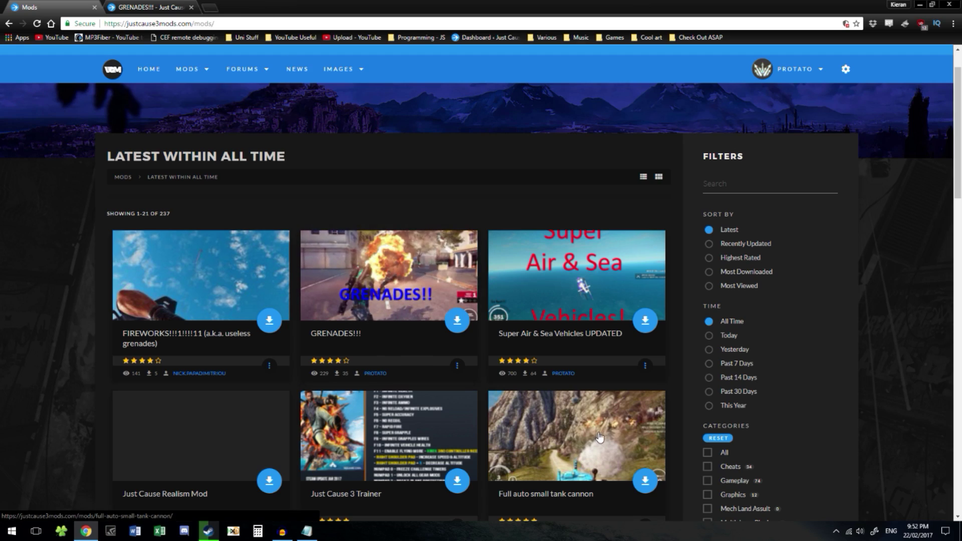
scroll(598, 429, down, 10)
scroll(598, 429, down, 5)
middle_click(574, 236)
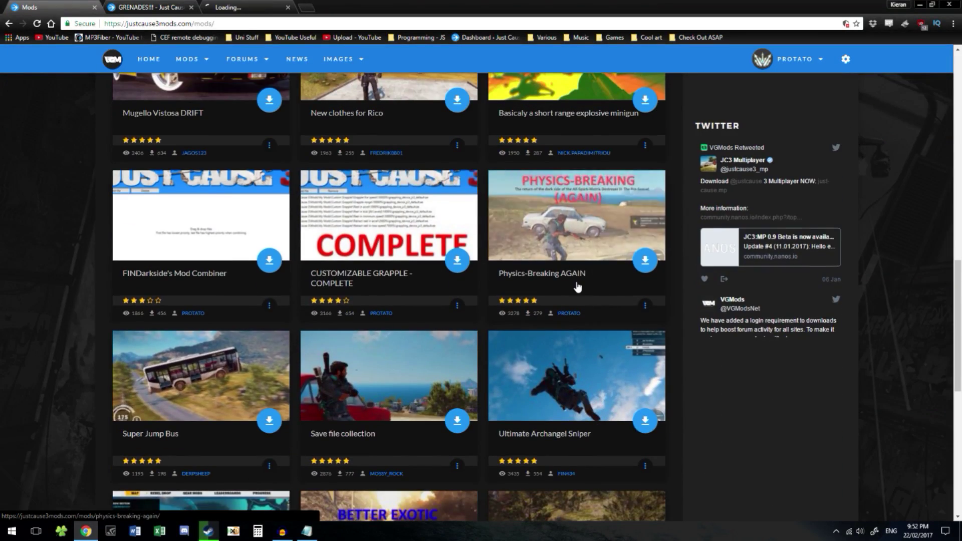
scroll(602, 250, up, 15)
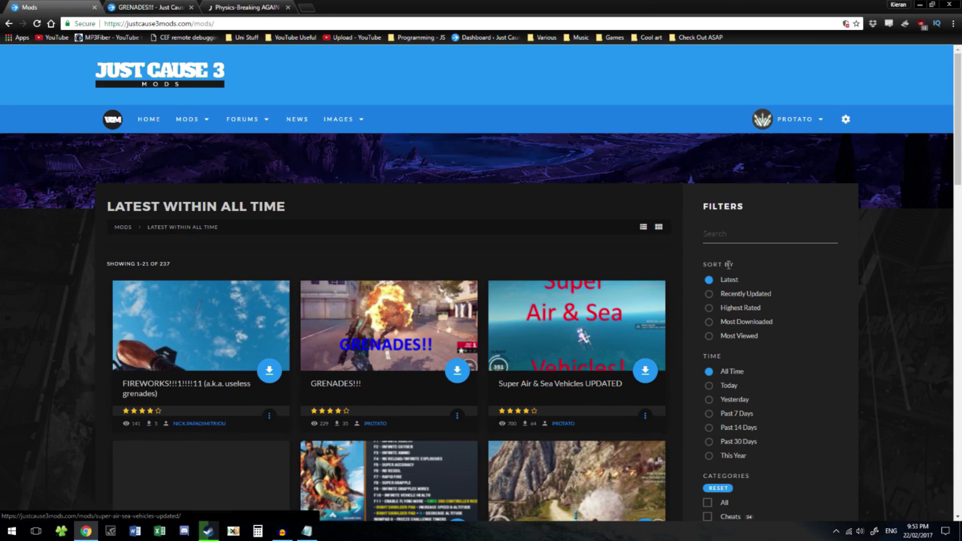
Search mods for 'dropzone help', open Dropzone folders & Install help, and download its archive
click(722, 239)
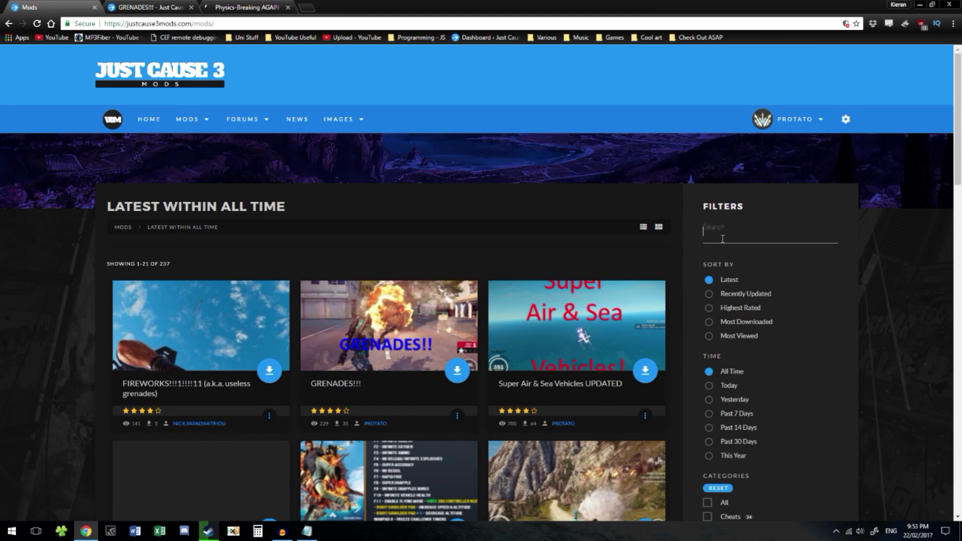
text(dropzone help)
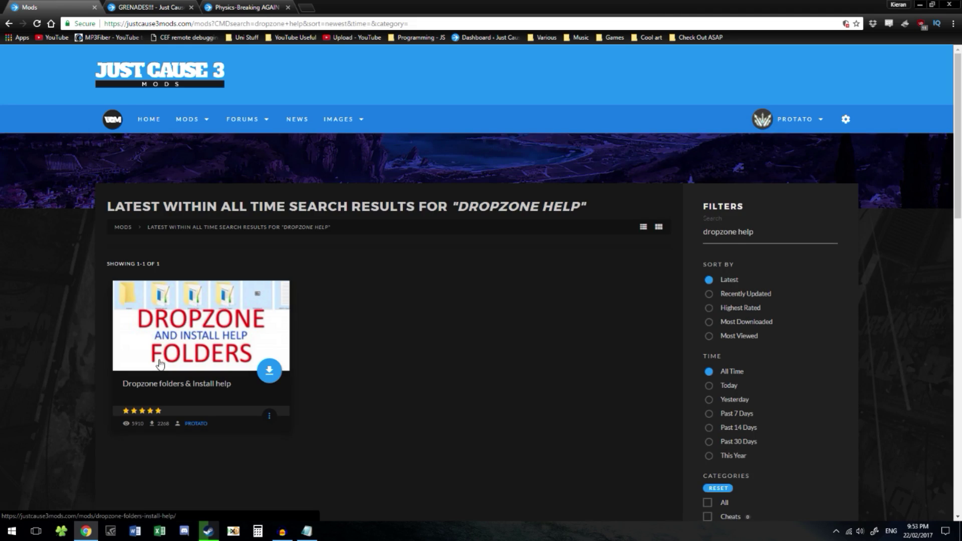
click(228, 337)
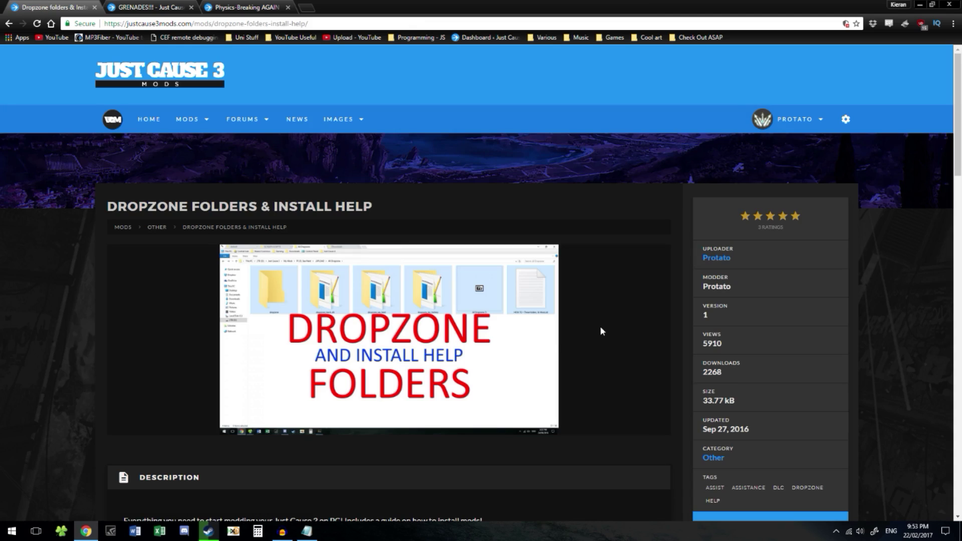
scroll(607, 317, down, 2)
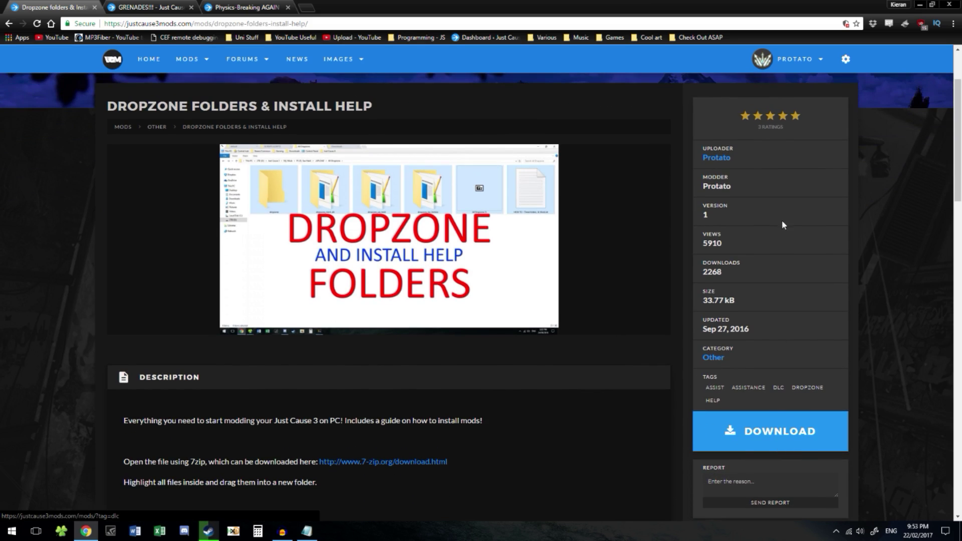
click(806, 64)
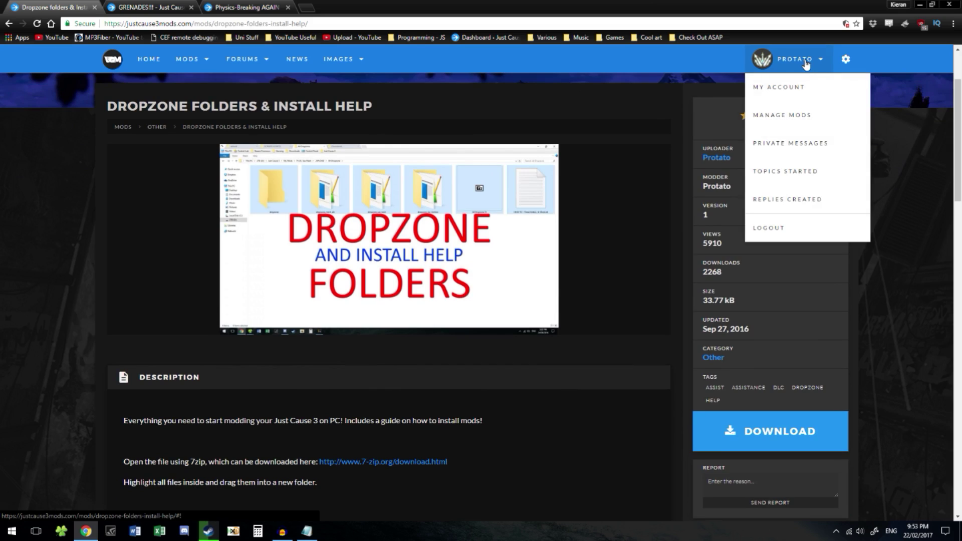
click(806, 64)
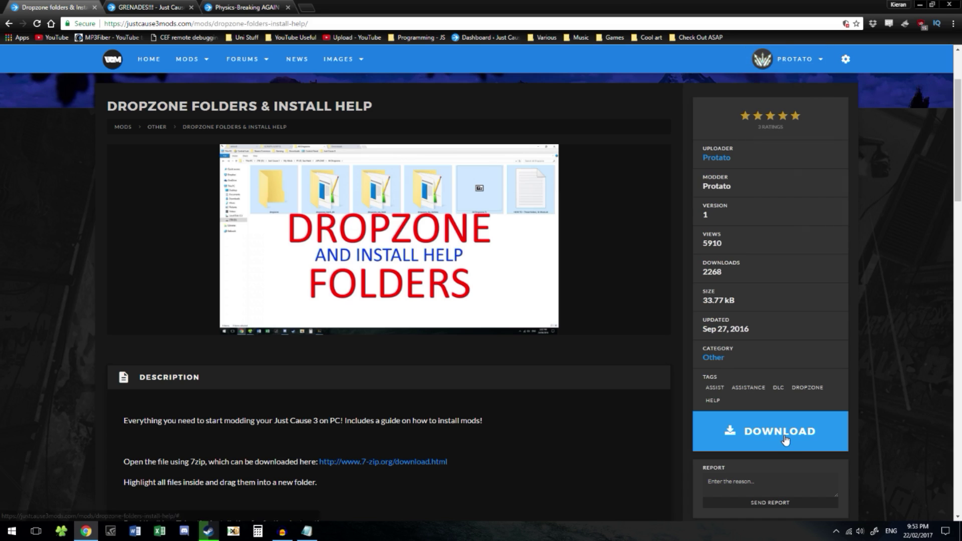
Download the GRENADES!!! mod, then move to the Physics-Breaking AGAIN mod tab
key(ctrl+Tab)
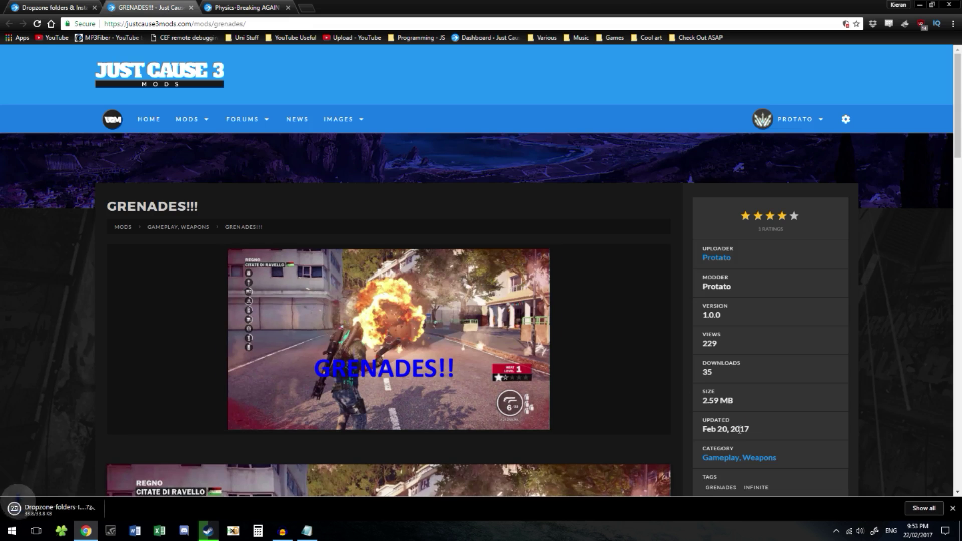
scroll(753, 327, down, 5)
click(739, 263)
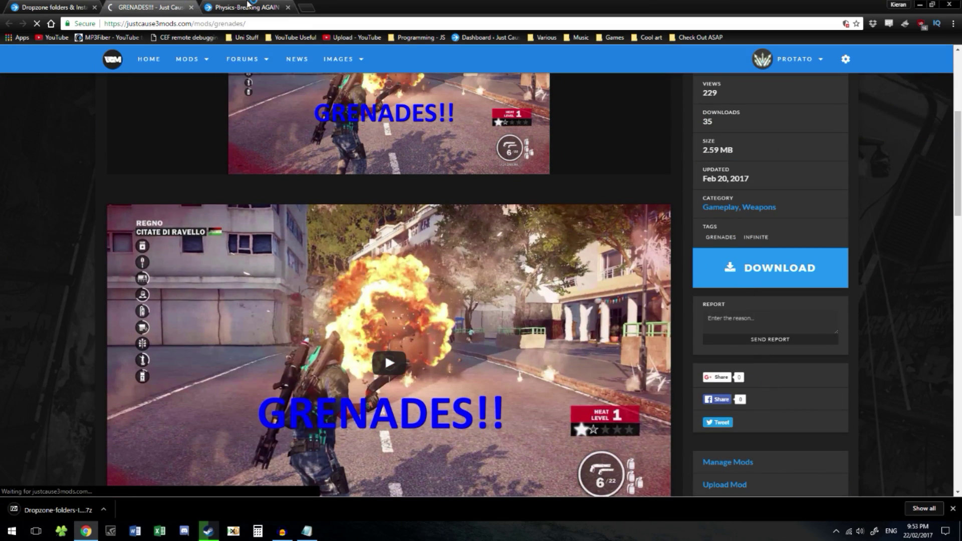
key(ctrl+Tab)
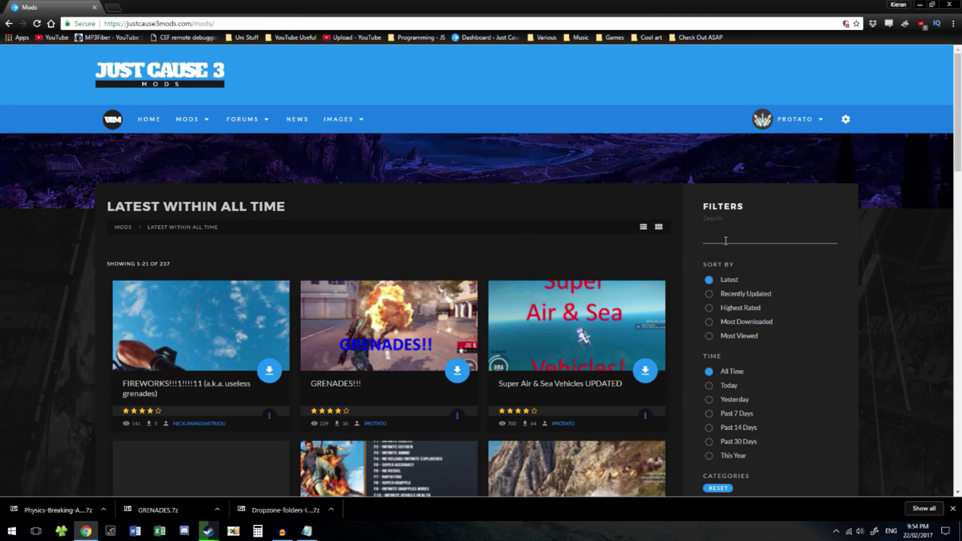
Search 'no intro', download the No Intro mod, and return to the full mod listing
text(no intro)
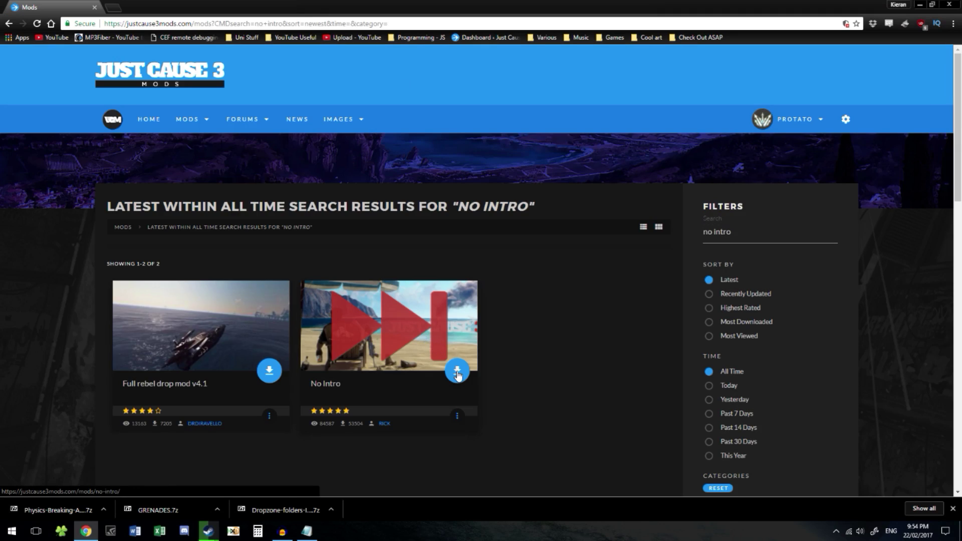
click(471, 296)
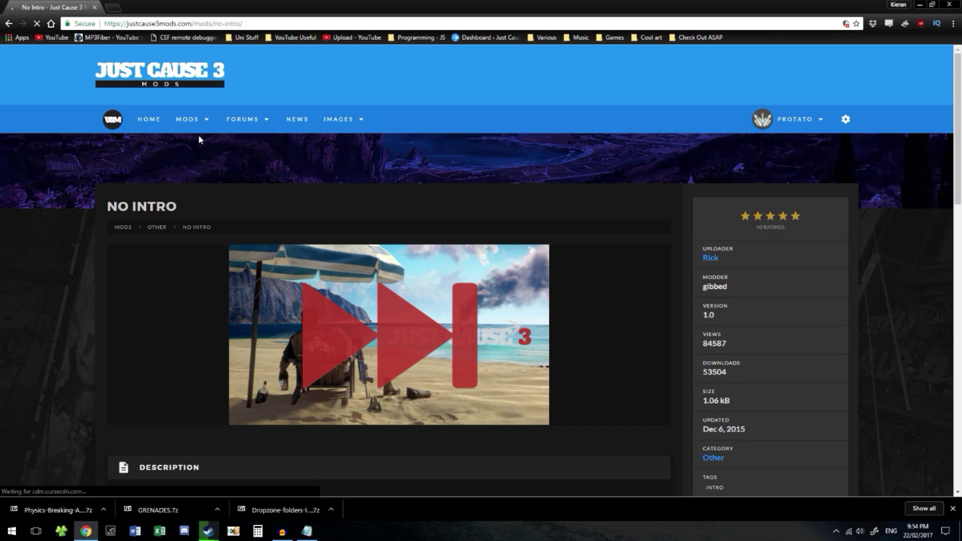
scroll(694, 350, down, 5)
click(743, 284)
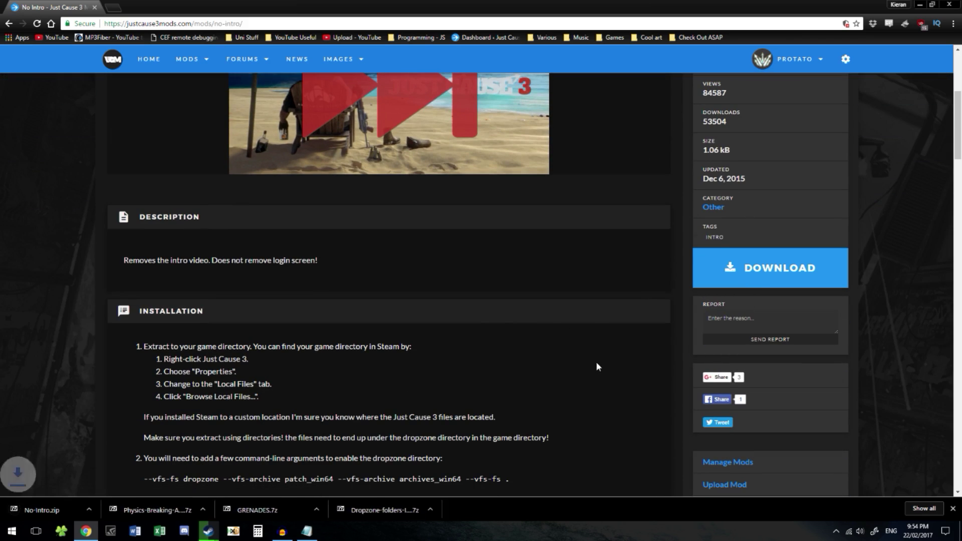
scroll(596, 362, up, 5)
click(209, 146)
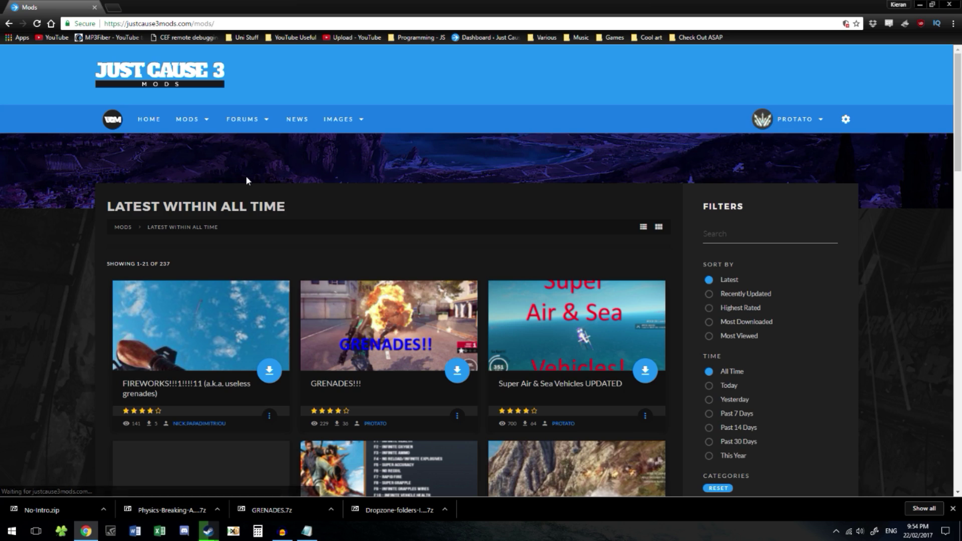
Browse to the third page of mods and highlight the P1.05: Weapons+ title
scroll(684, 305, down, 4)
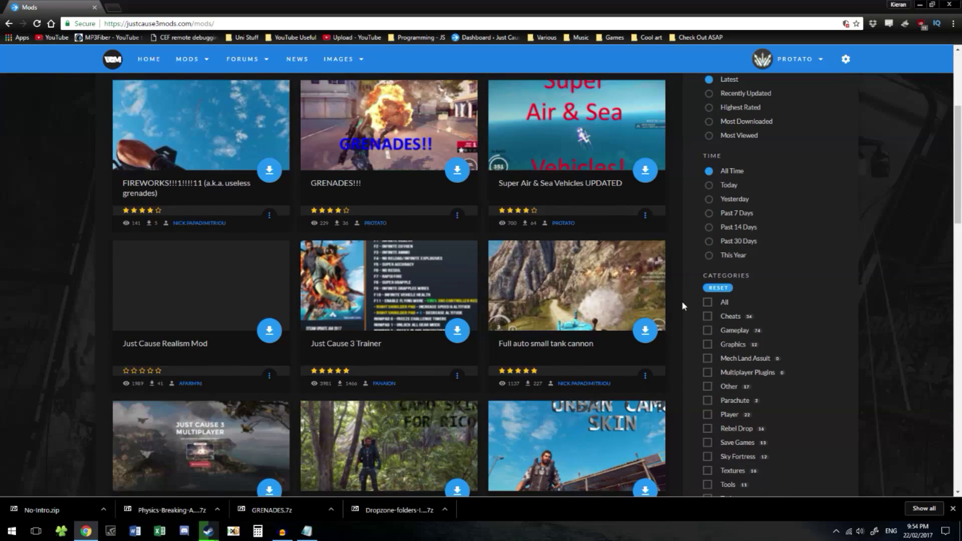
scroll(682, 300, down, 18)
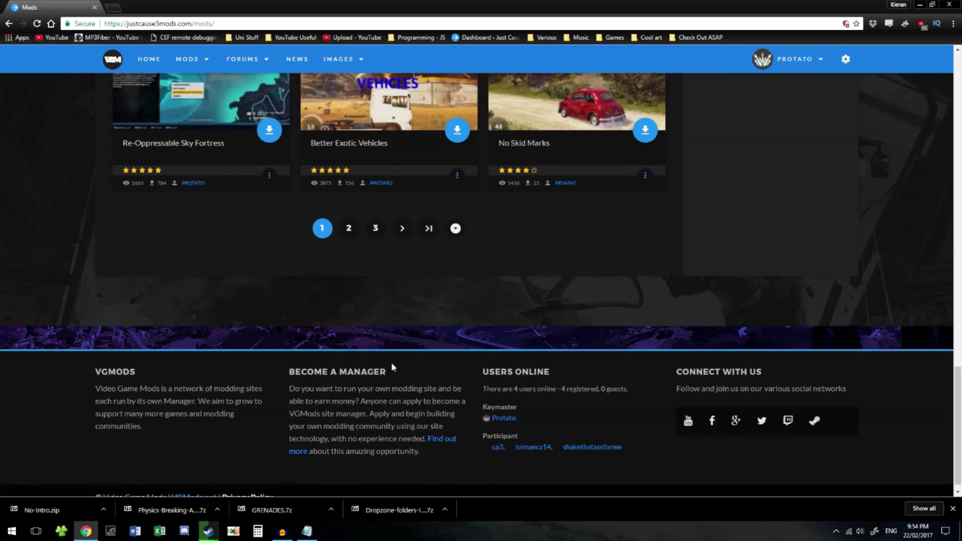
click(376, 229)
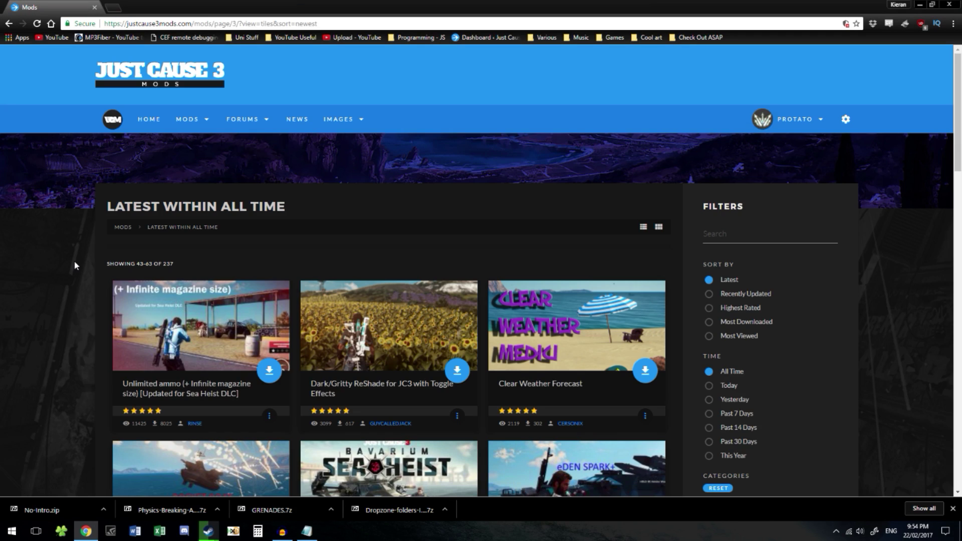
scroll(75, 265, down, 12)
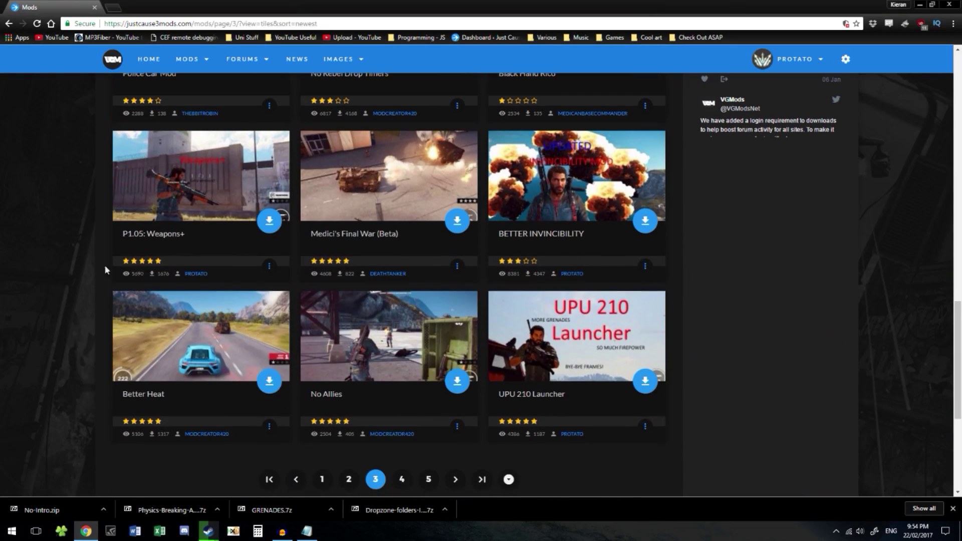
drag(123, 234, 185, 234)
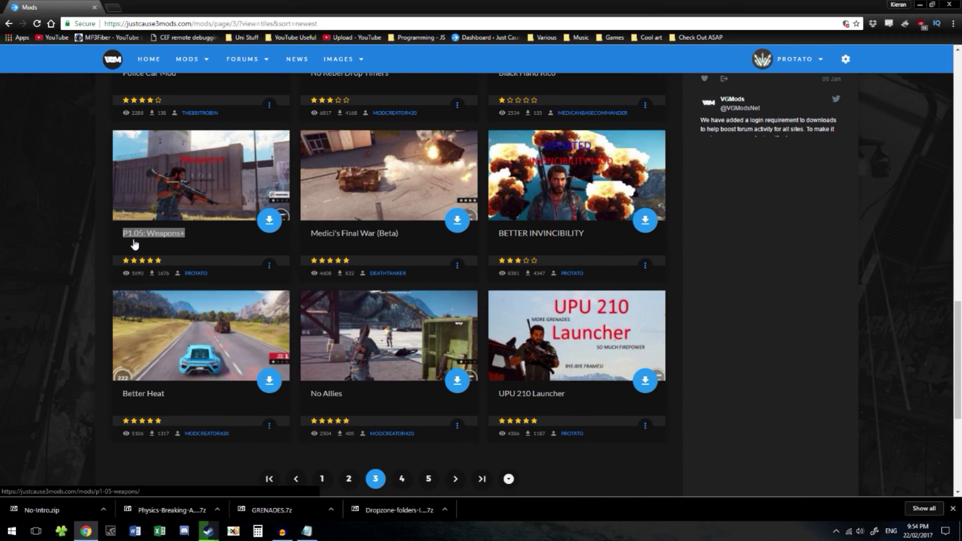
click(827, 282)
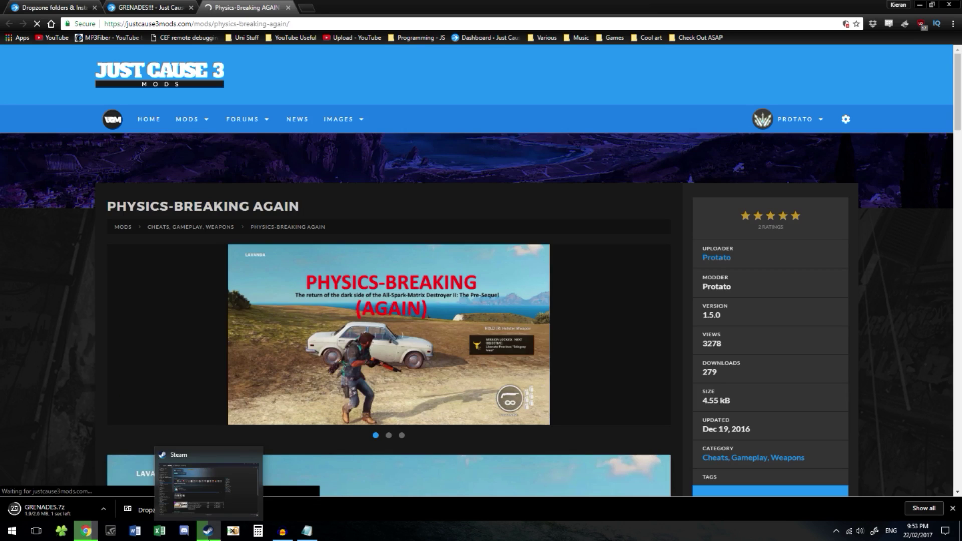
Open Just Cause 3's launch options through its Properties in the Steam Library
click(209, 532)
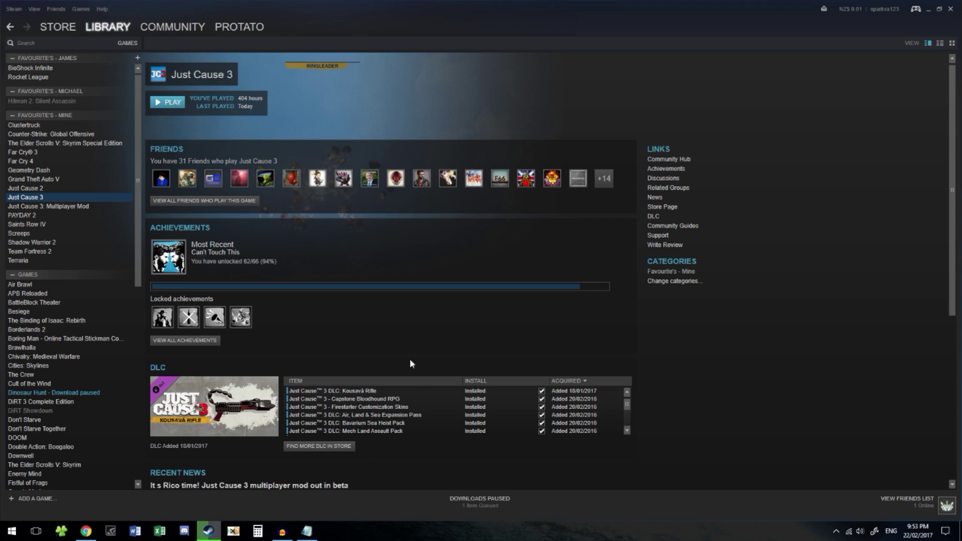
mouse_move(117, 29)
right_click(50, 200)
click(66, 349)
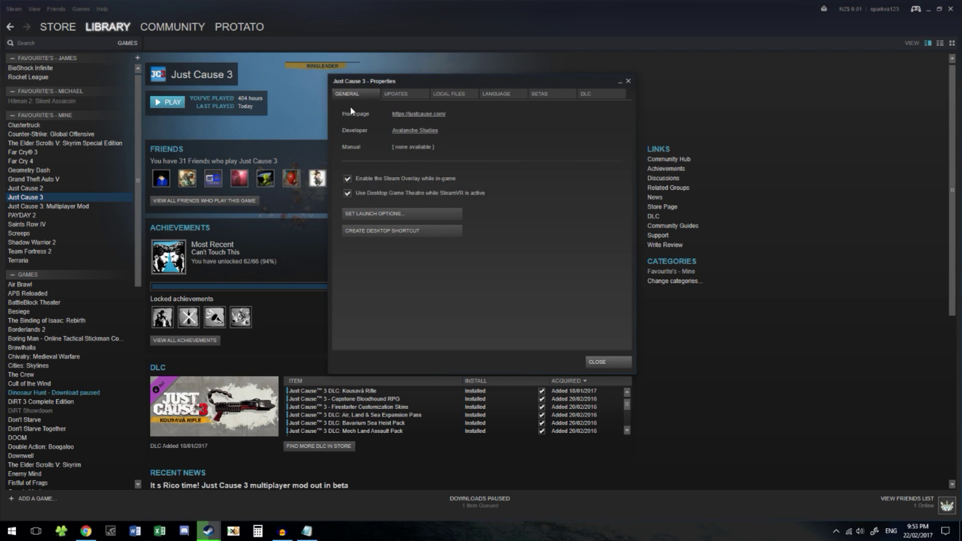
click(366, 214)
Cut the --vfs-archive launch options text and paste it back into the field
key(ctrl+a)
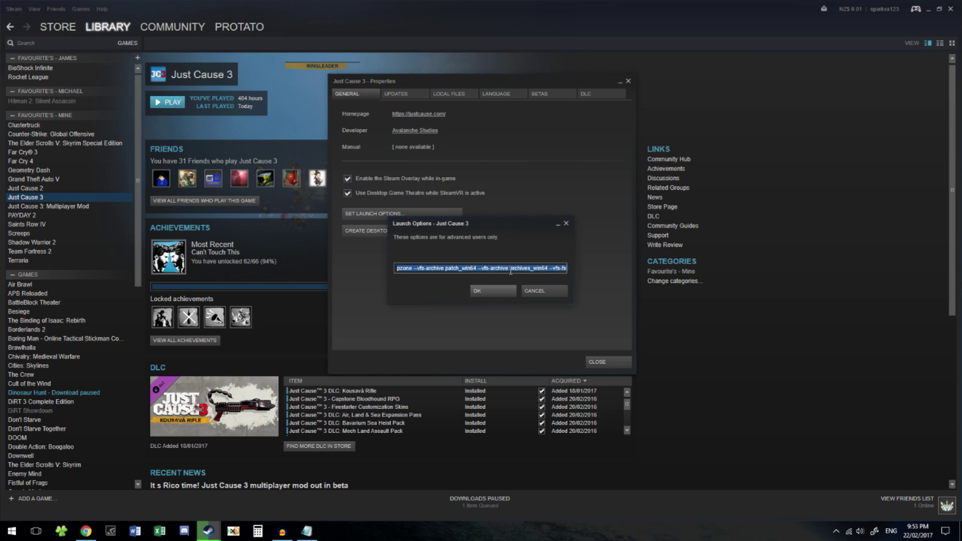
key(BackSpace)
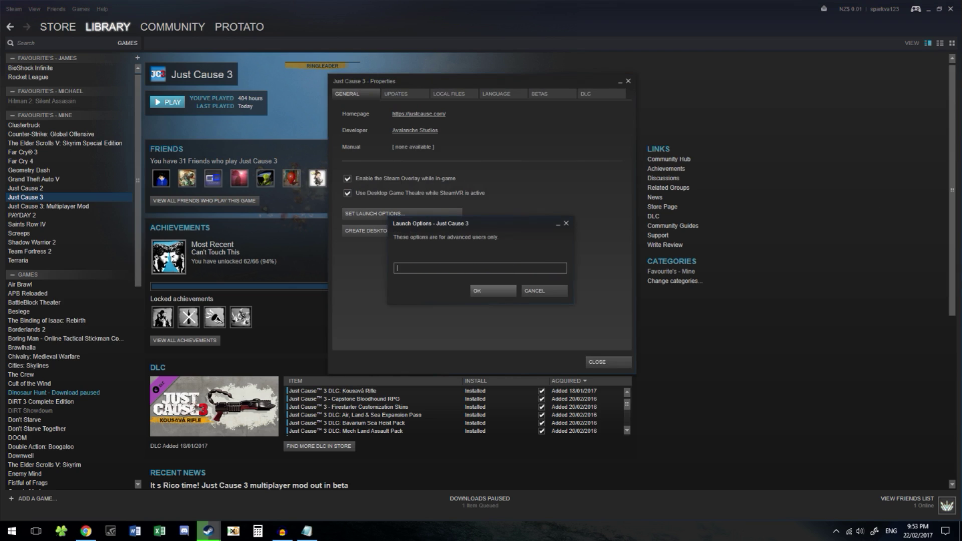
key(alt+Tab)
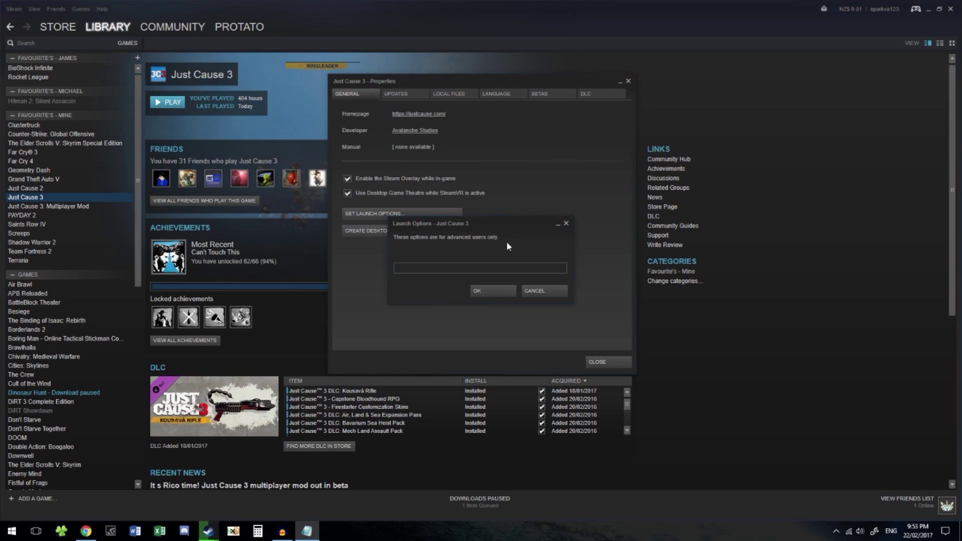
key(alt+Tab)
key(ctrl+v)
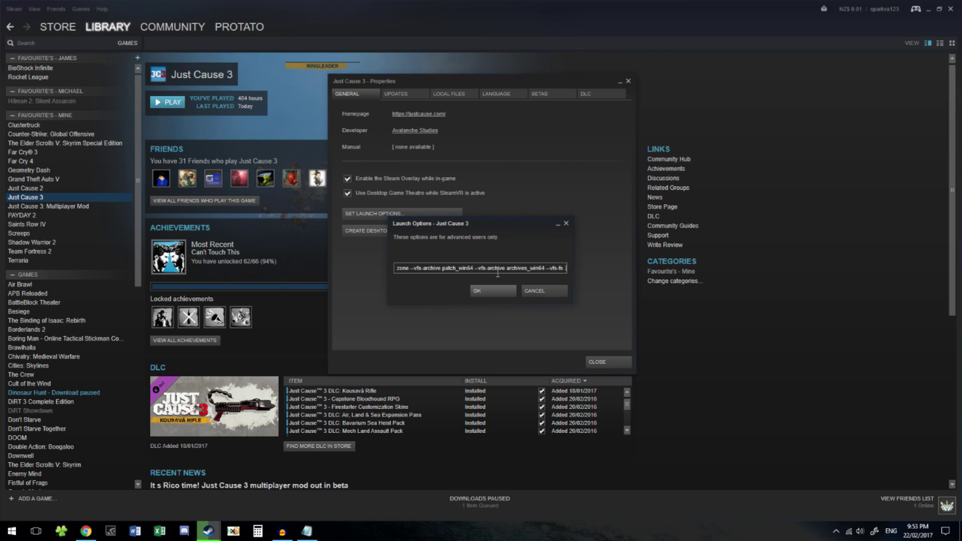
Paste the launch options into a new Notepad note and resize the window to read them
right_click(307, 531)
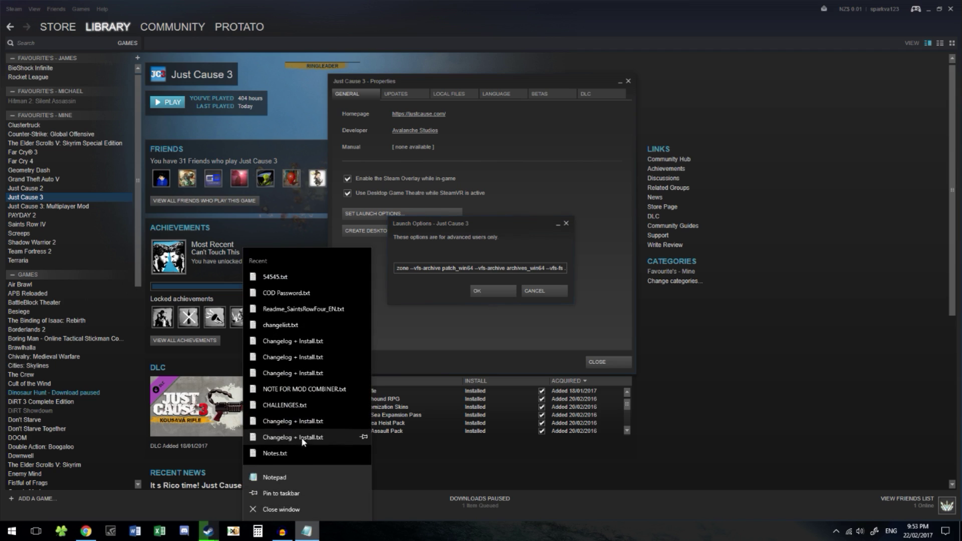
click(290, 474)
text(--vfs-fs dropzone --vfs-archive patch_win64 --vfs-archive archives_win64 --vfs-fs .)
drag(278, 145, 230, 109)
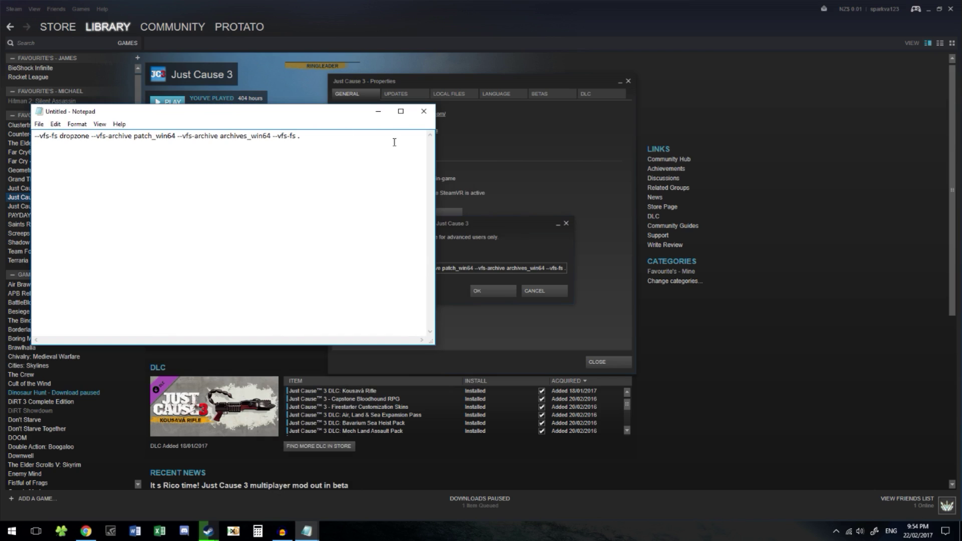
drag(435, 162, 34, 136)
Close the note with Don't Save and close the Launch Options dialog
click(263, 173)
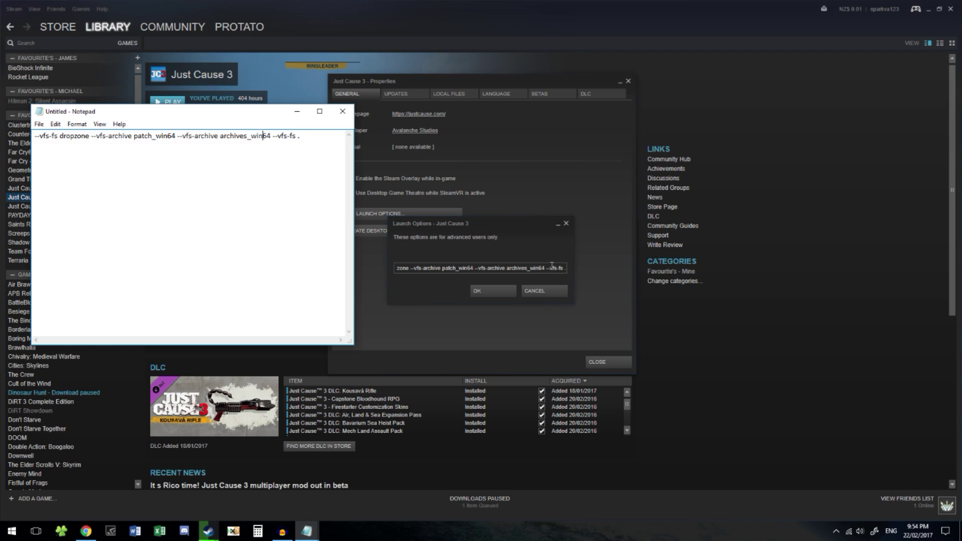
click(552, 267)
click(342, 111)
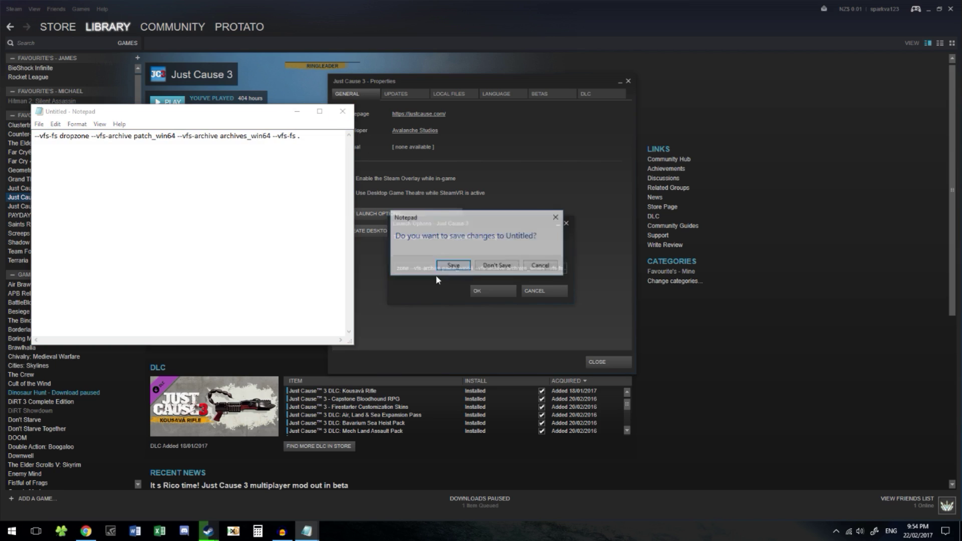
click(497, 264)
click(493, 291)
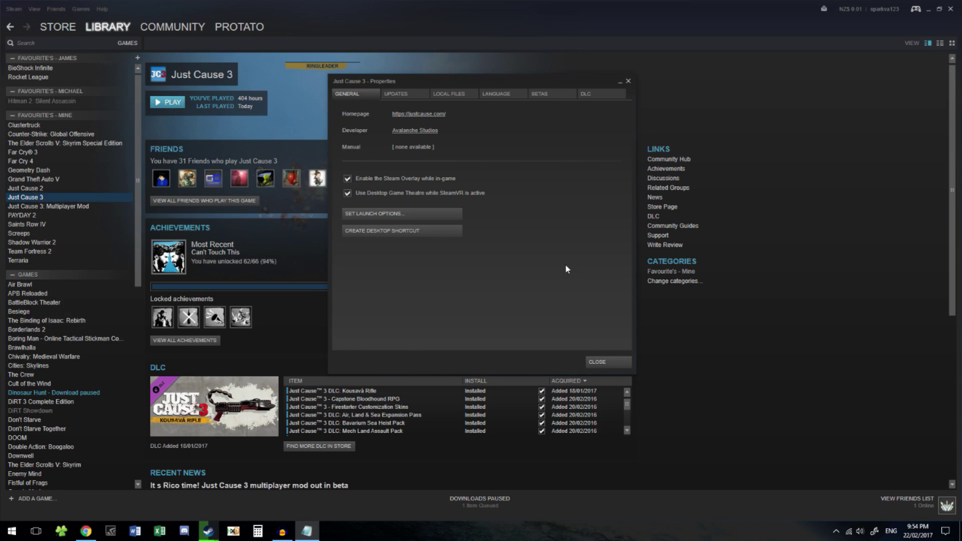
Close Just Cause 3's Properties and reopen them from the game's right-click menu in the Library
click(86, 531)
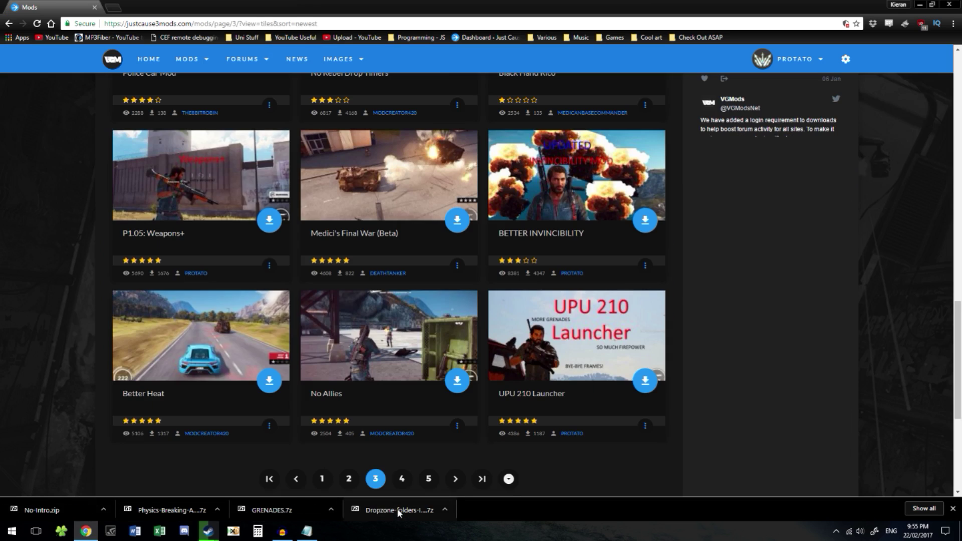
mouse_move(211, 529)
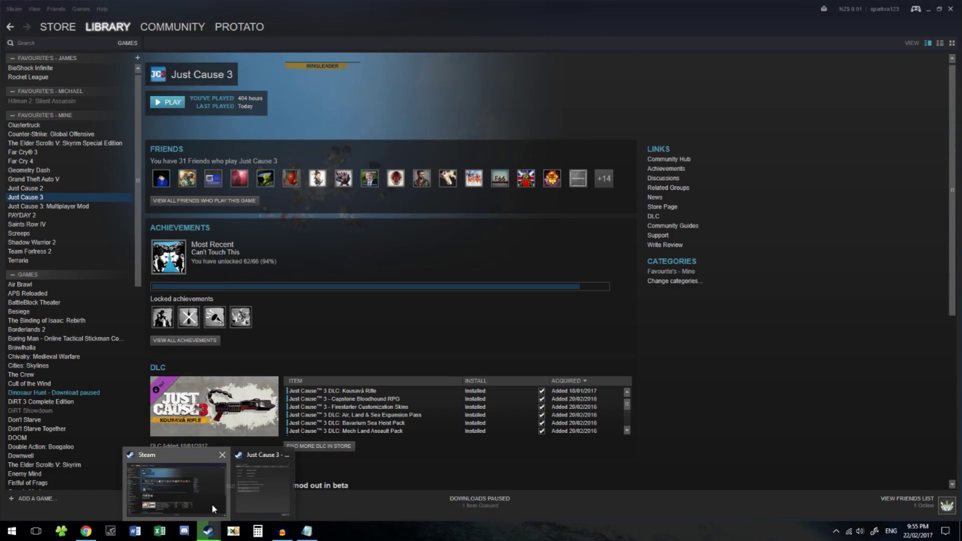
click(211, 504)
mouse_move(208, 530)
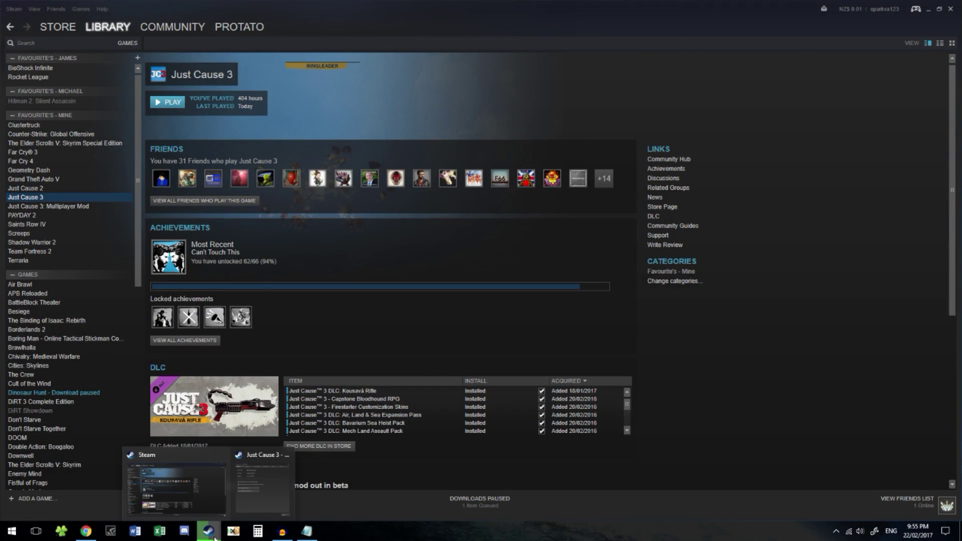
click(269, 499)
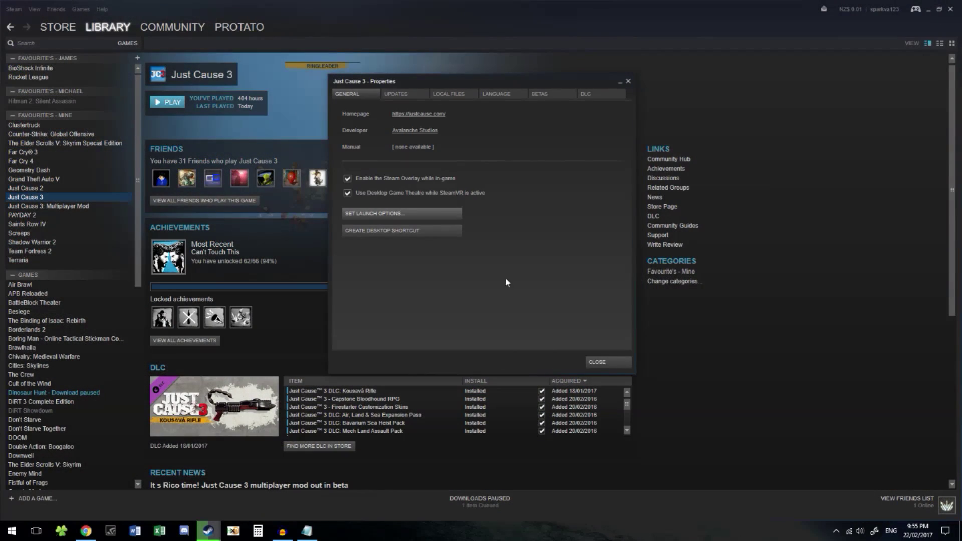
click(597, 360)
right_click(45, 200)
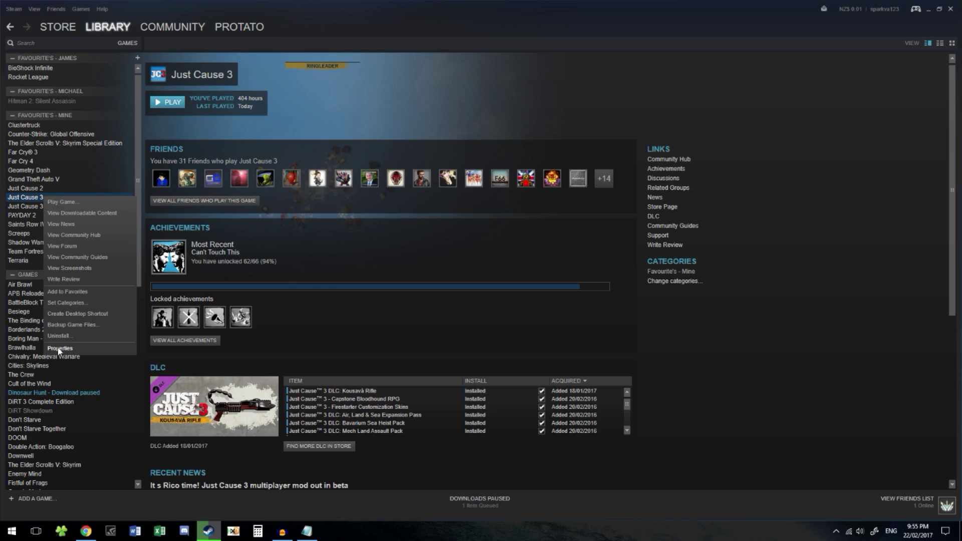
click(58, 350)
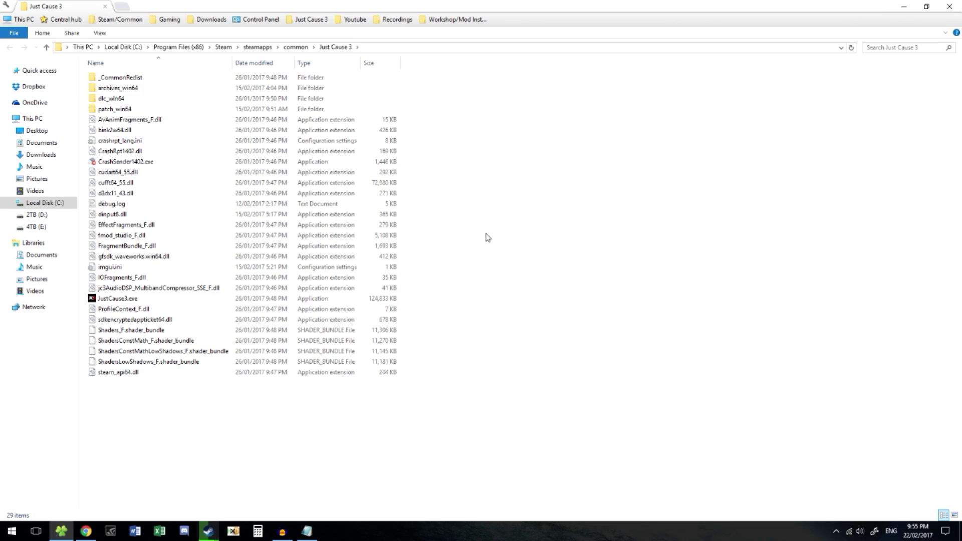
Open the four downloaded mod archives and copy the dropzone folder into Just Cause 3's folder
click(89, 533)
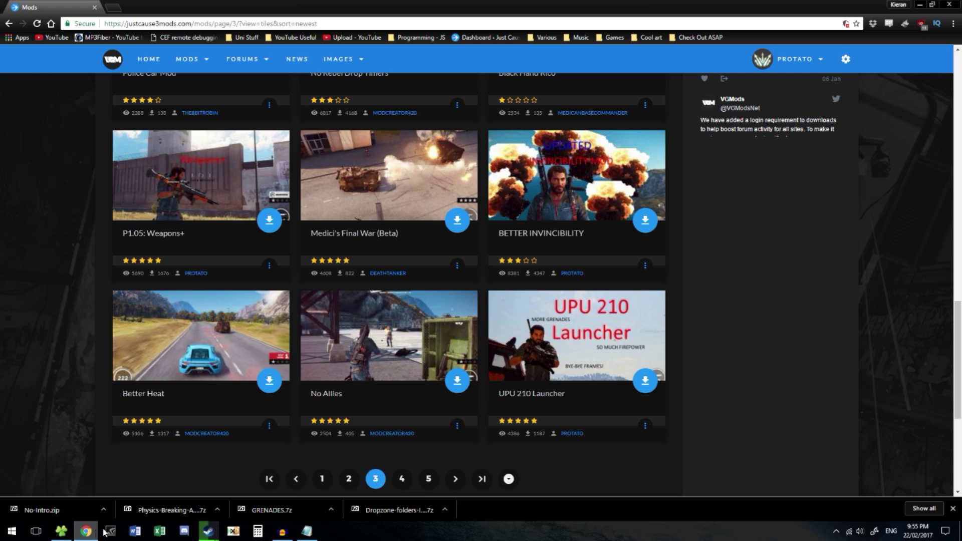
click(395, 510)
click(279, 511)
click(156, 510)
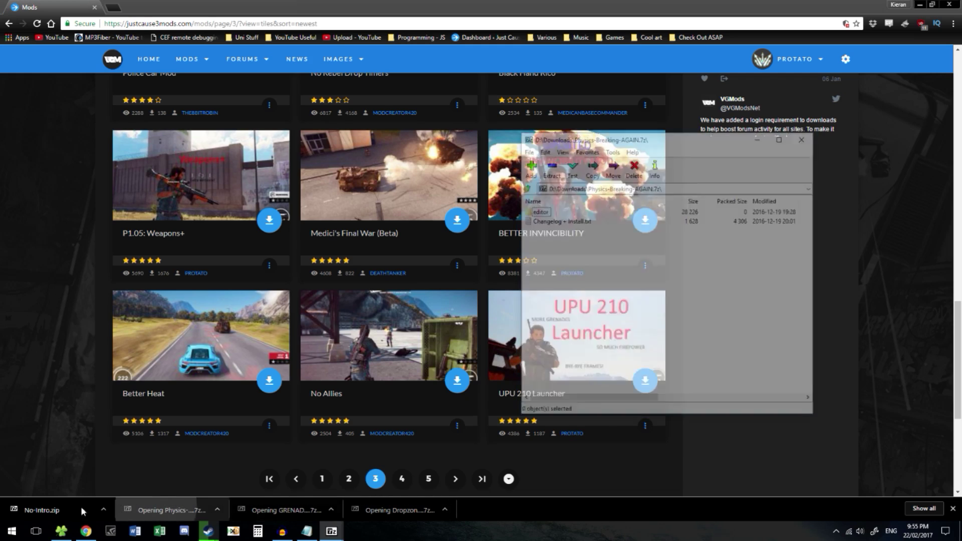
click(55, 510)
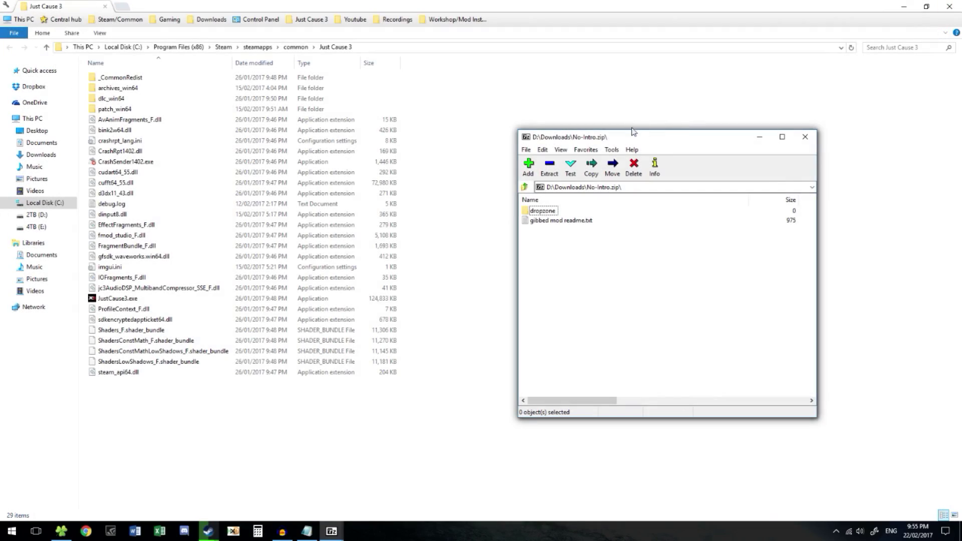
mouse_move(332, 532)
mouse_move(406, 494)
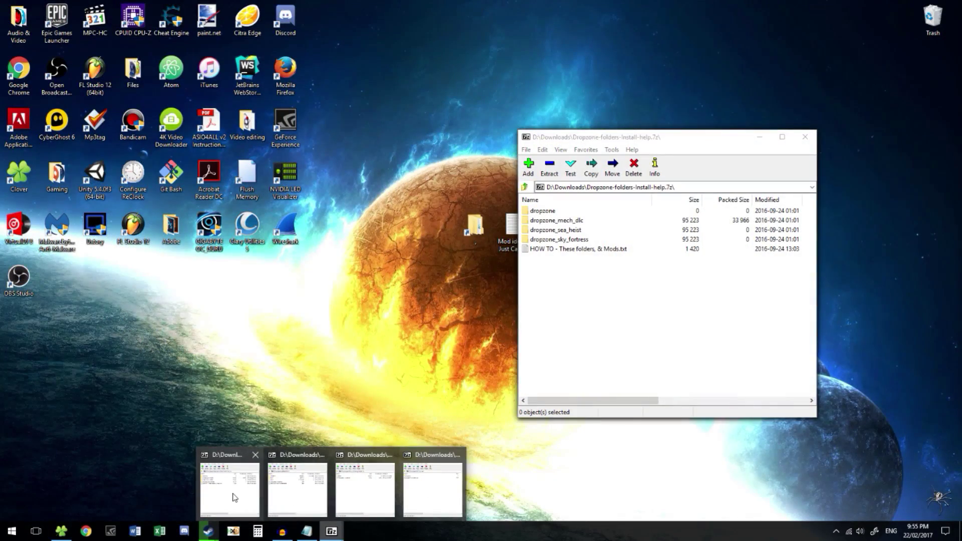
click(233, 498)
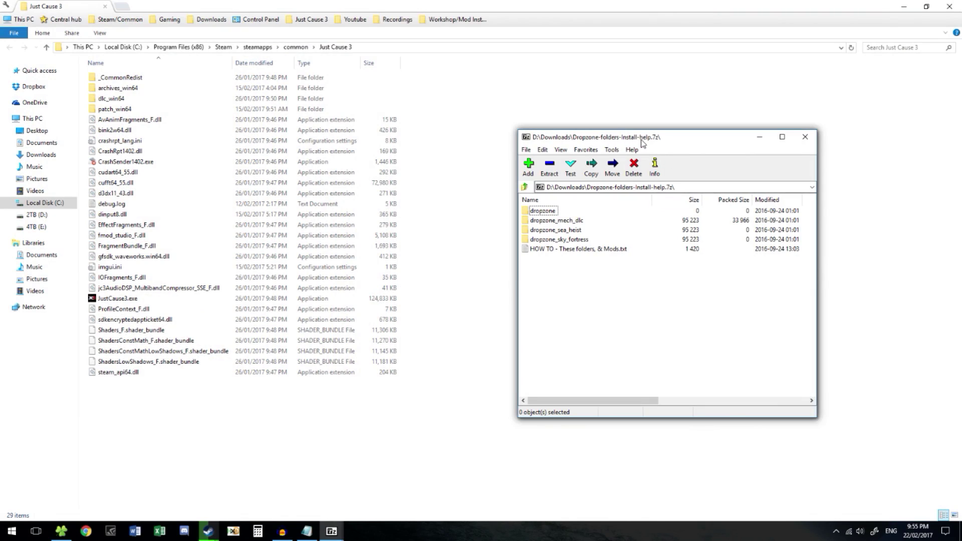
drag(545, 211, 504, 221)
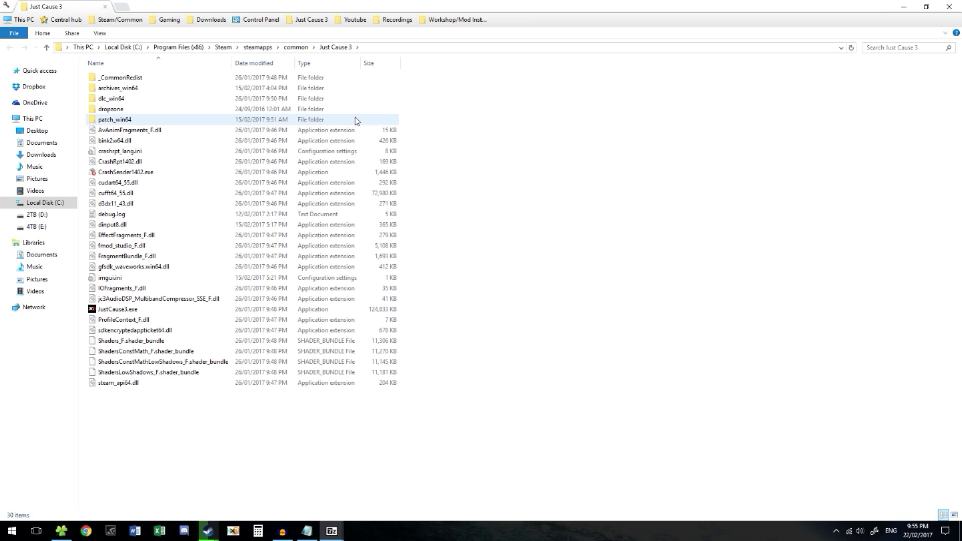
Read the 'HOW TO - These folders, & Mods' notes from the archive, then close them
click(332, 531)
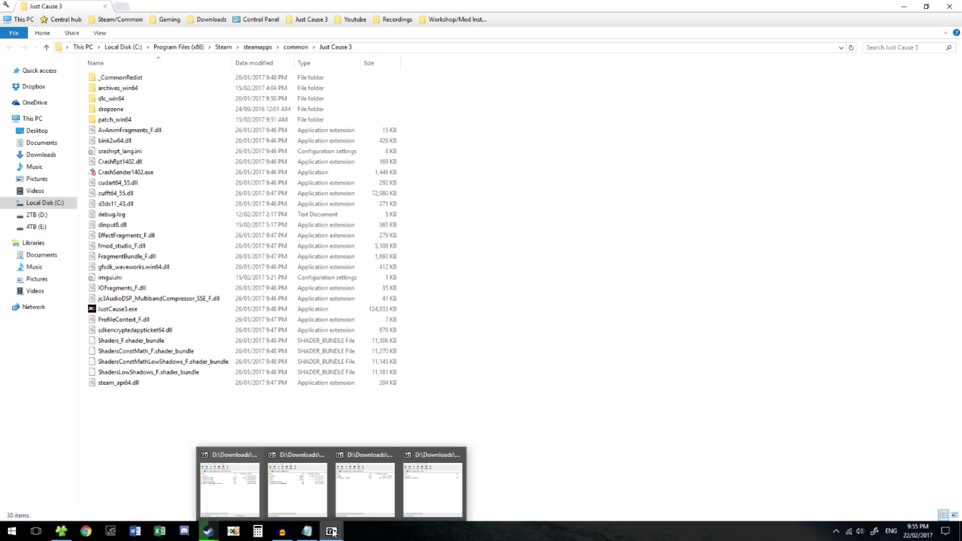
click(246, 476)
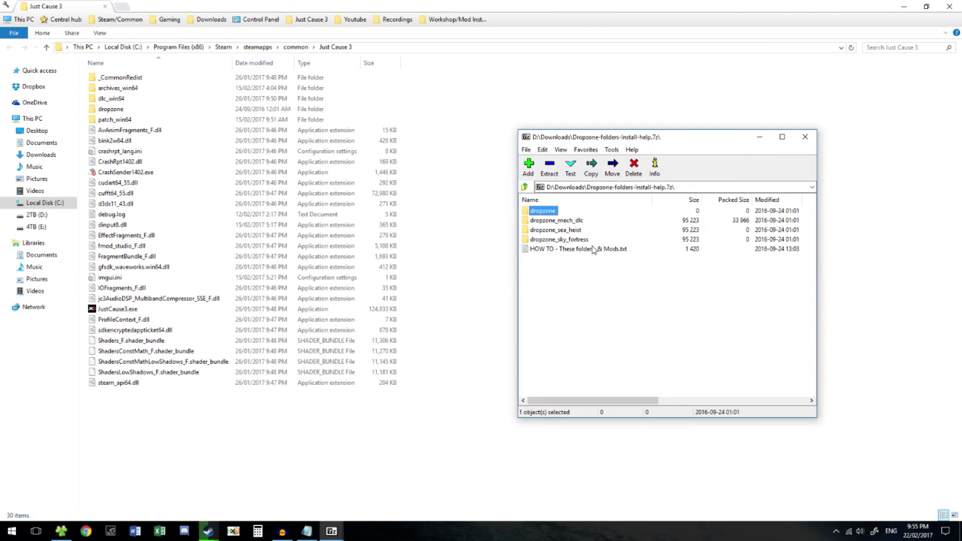
double_click(593, 250)
scroll(255, 236, down, 10)
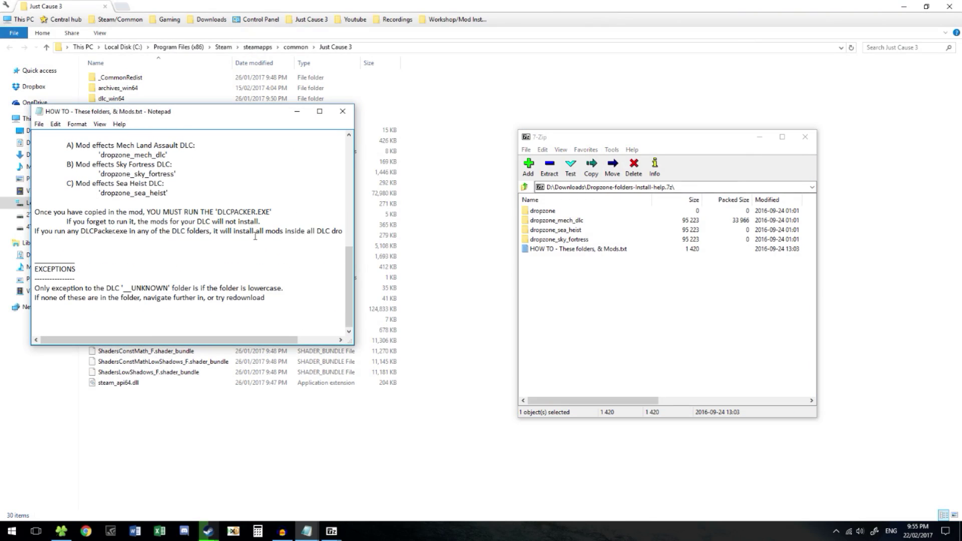
scroll(255, 238, up, 10)
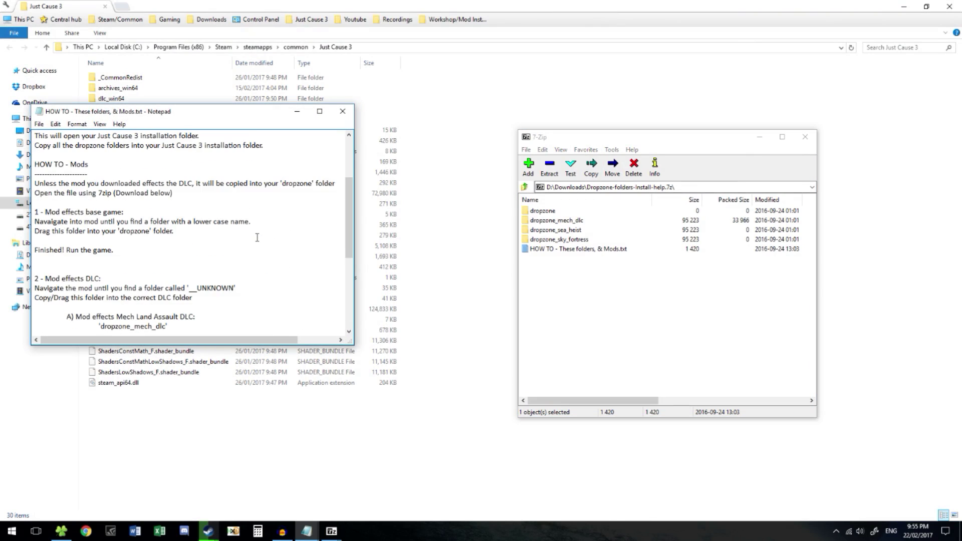
click(343, 111)
Open the game's empty dropzone folder and bring the GRENADES.7z window alongside it
click(805, 137)
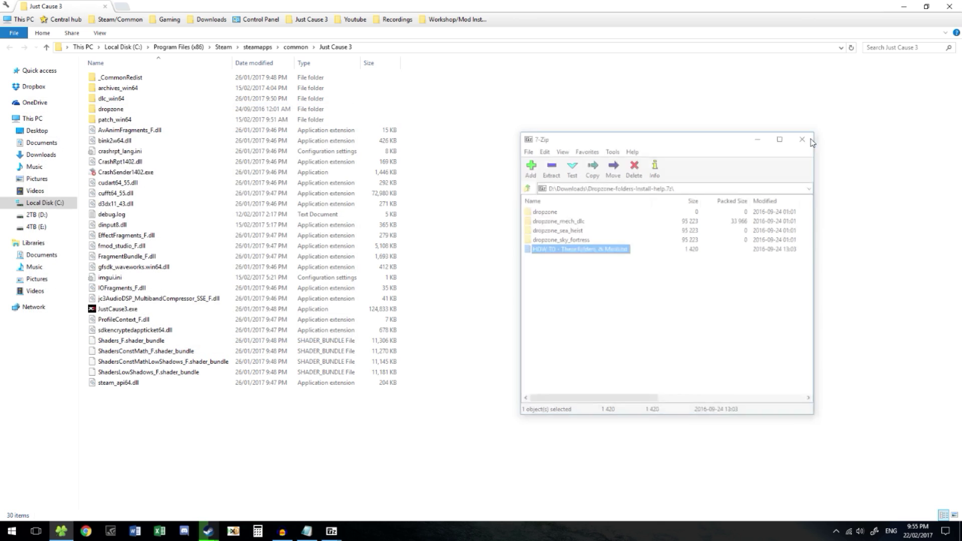
click(125, 110)
double_click(125, 111)
mouse_move(331, 531)
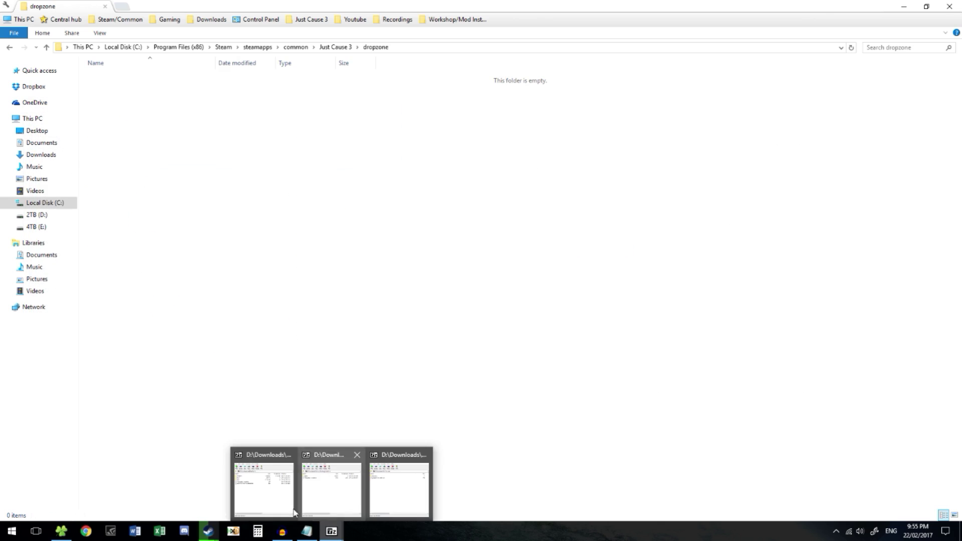
click(265, 498)
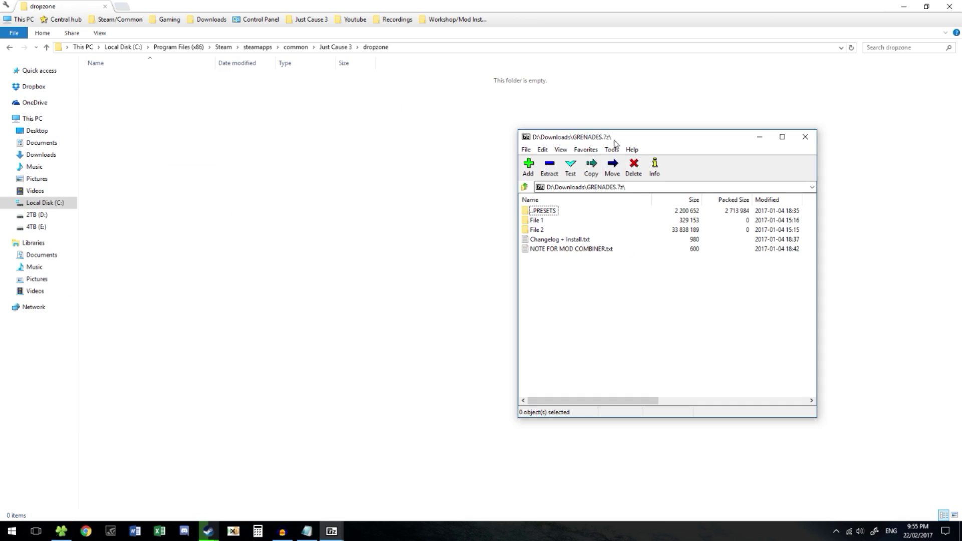
drag(614, 136, 653, 119)
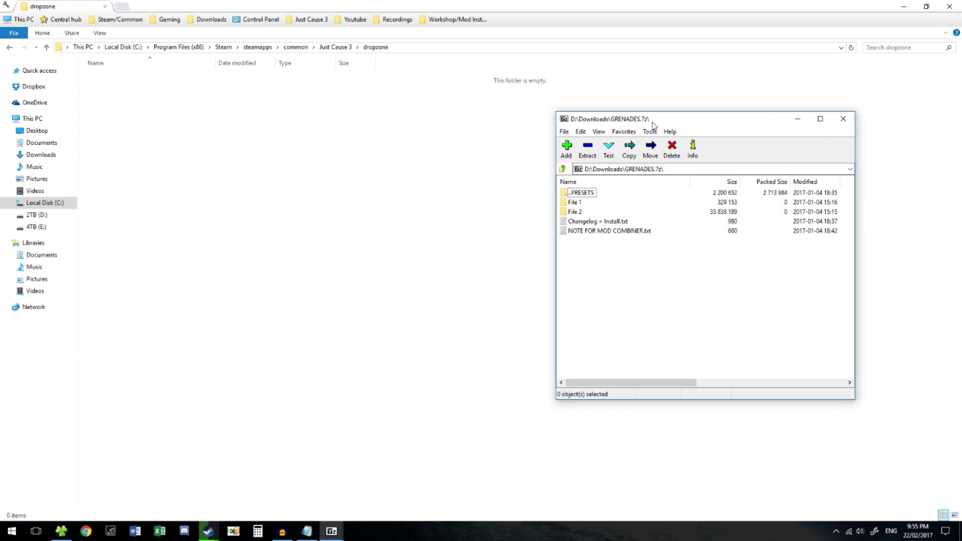
Copy the editor folder from GRENADES.7z's ..PRESETS > SUPER FAST into dropzone
click(584, 196)
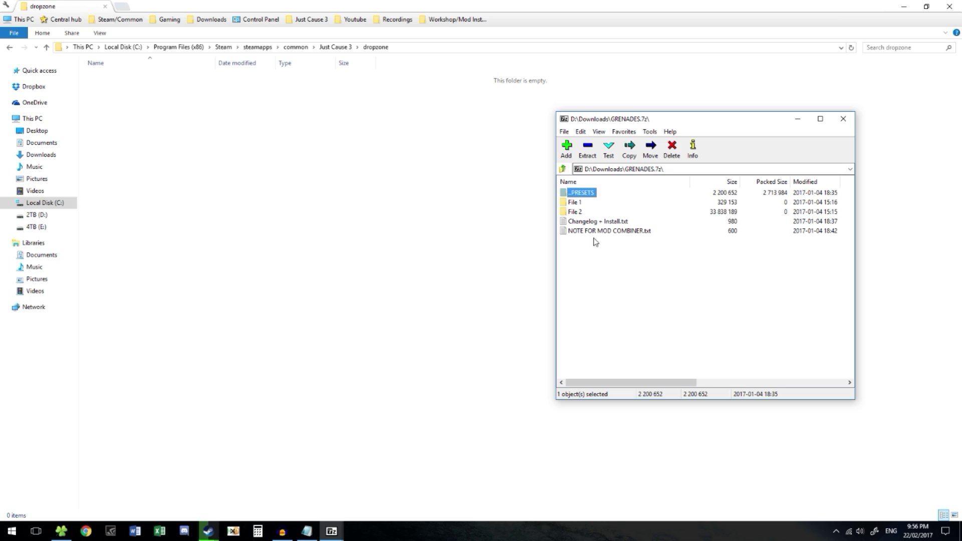
double_click(579, 196)
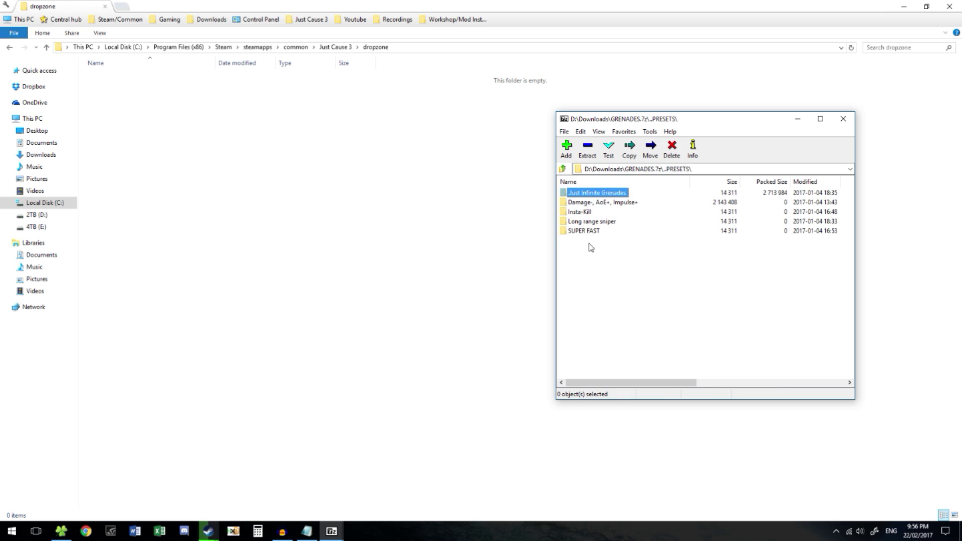
click(576, 232)
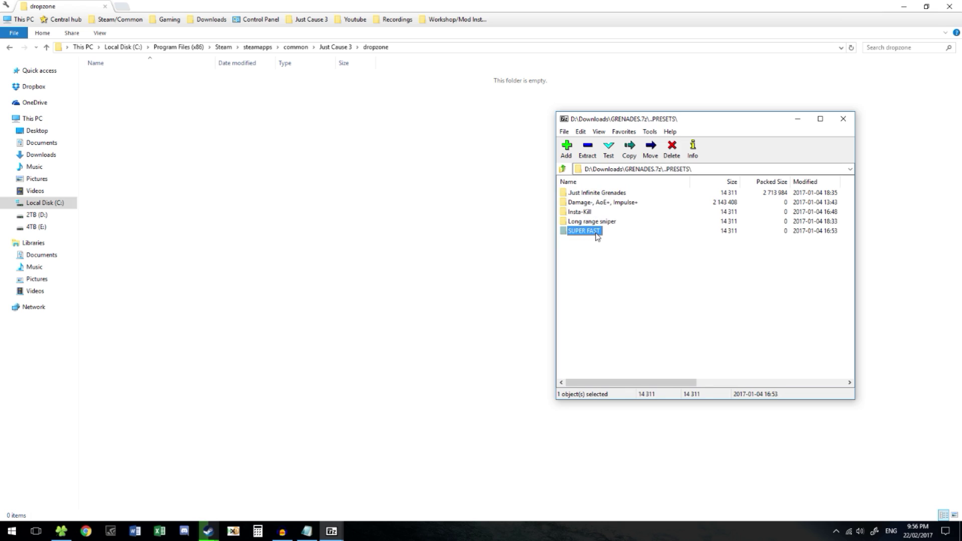
double_click(597, 233)
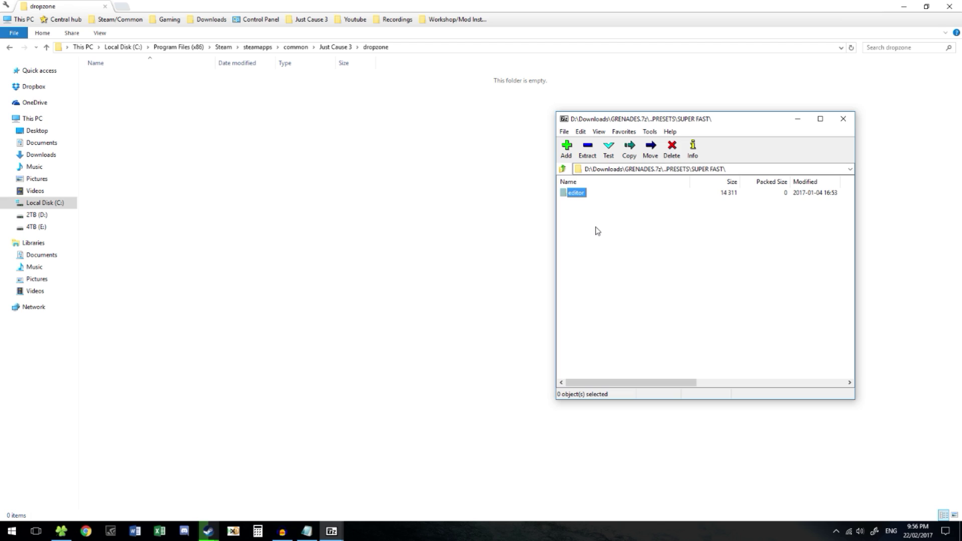
click(581, 212)
click(570, 197)
key(BackSpace)
double_click(585, 231)
drag(575, 197, 381, 241)
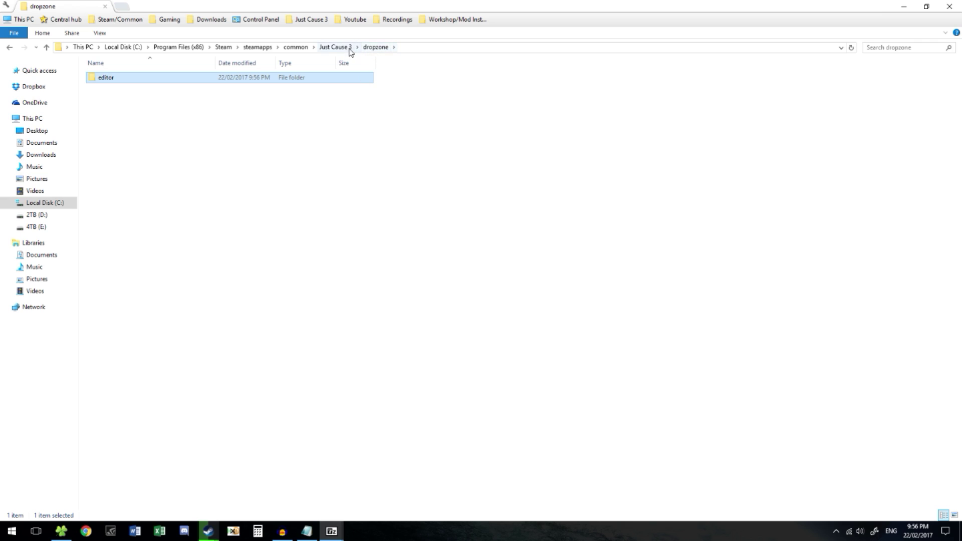
Close GRENADES.7z, then copy Physics-Breaking-AGAIN's editor folder into dropzone and close that archive
click(333, 531)
click(375, 466)
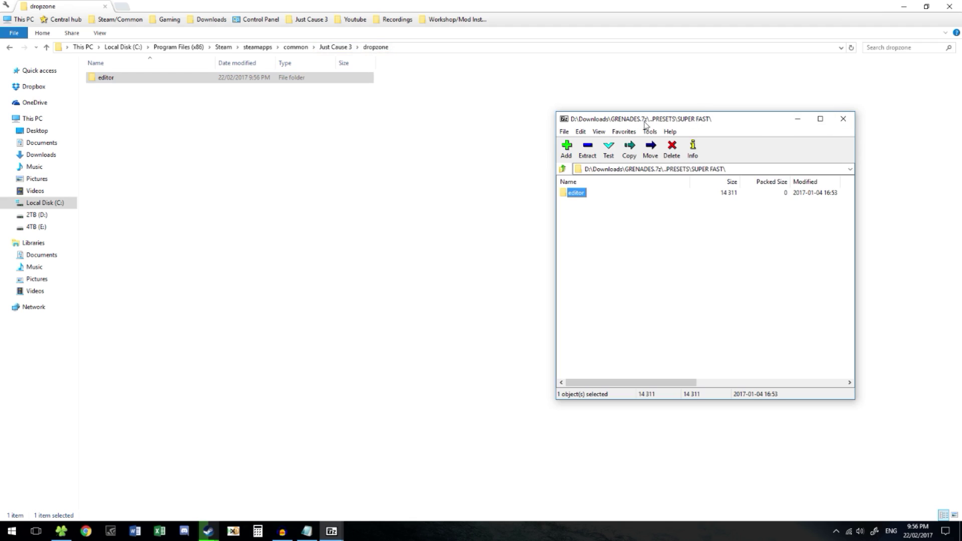
click(843, 123)
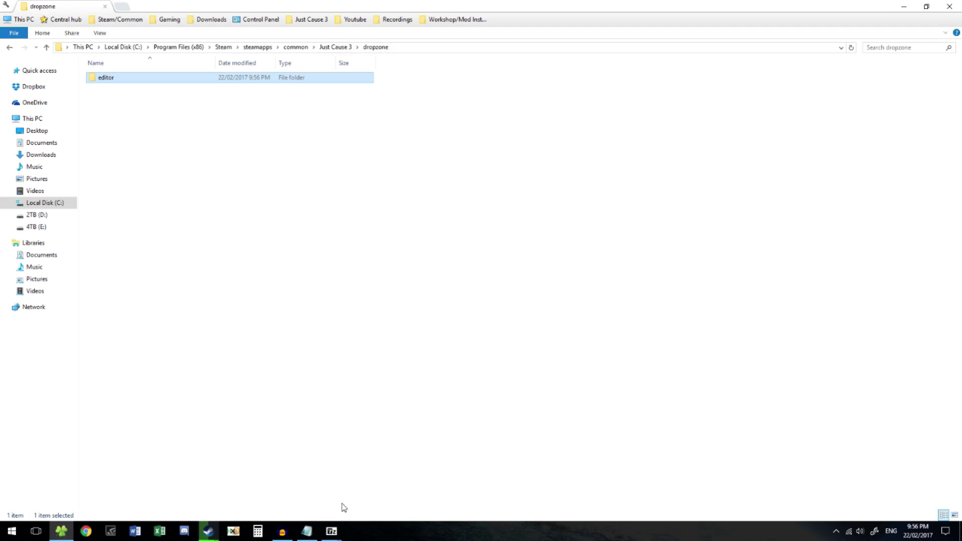
click(332, 530)
click(305, 499)
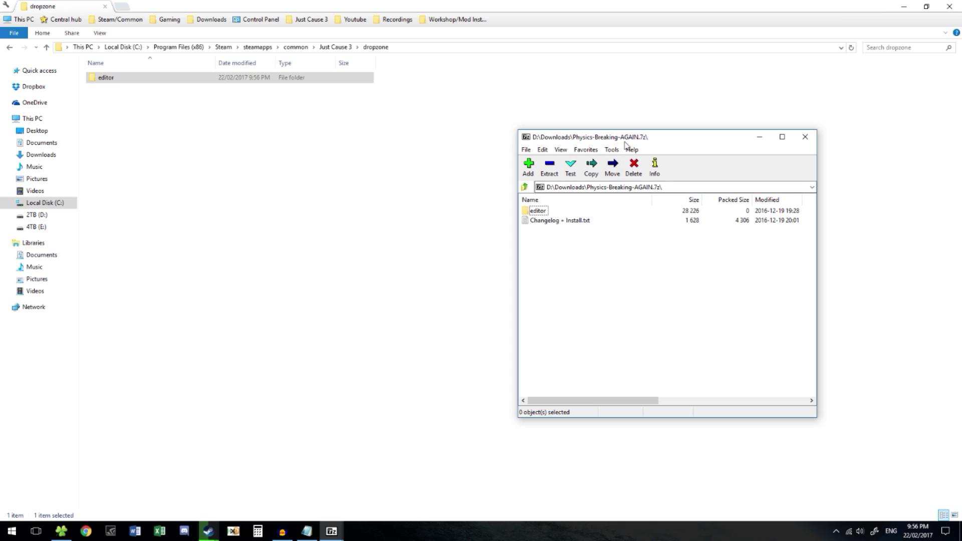
drag(538, 211, 499, 223)
click(332, 530)
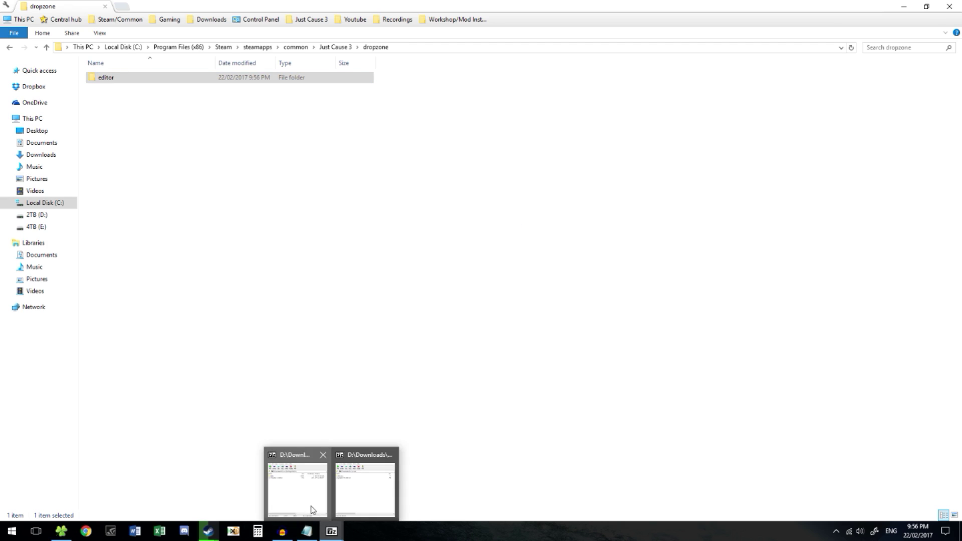
click(346, 478)
click(806, 145)
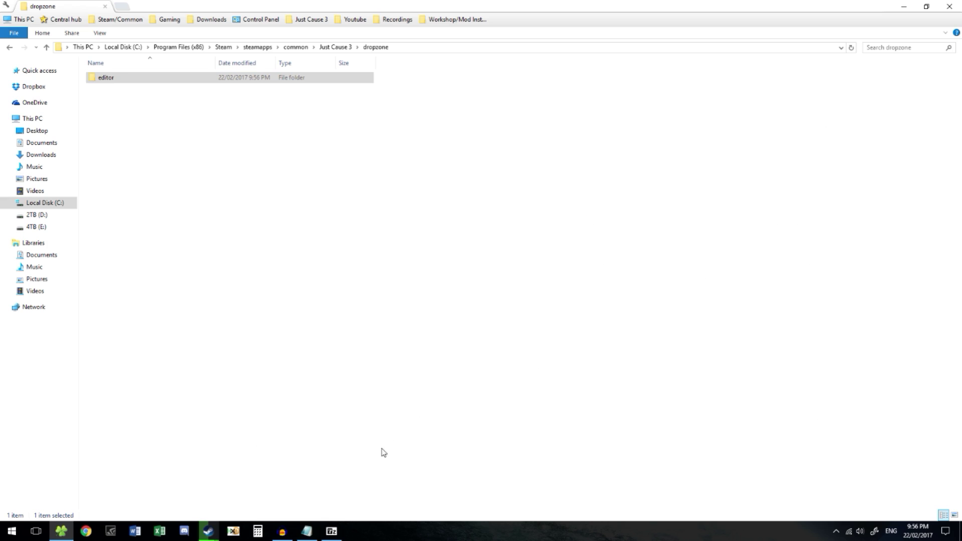
Merge No-Intro.zip's dropzone folder into the Just Cause 3 folder and close the archive
click(332, 531)
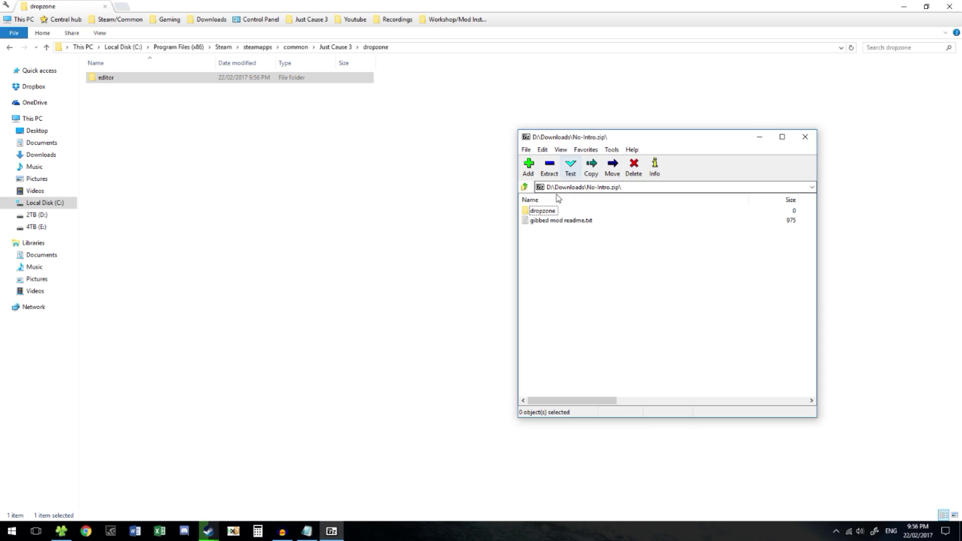
click(543, 211)
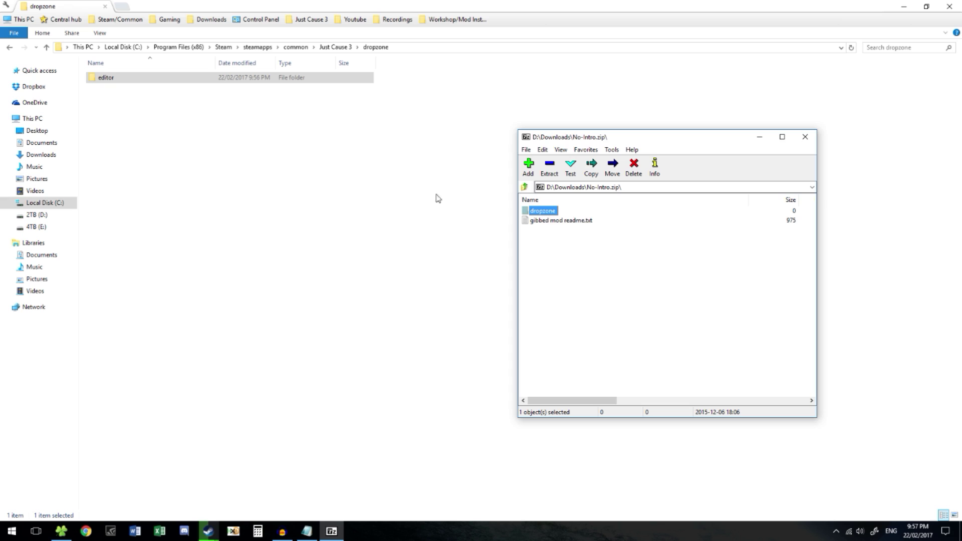
click(133, 110)
click(9, 47)
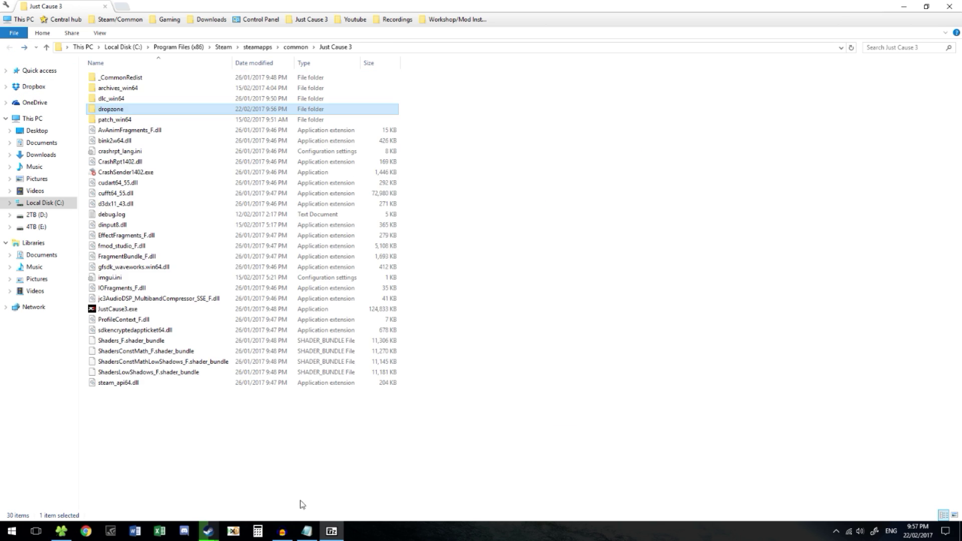
click(335, 534)
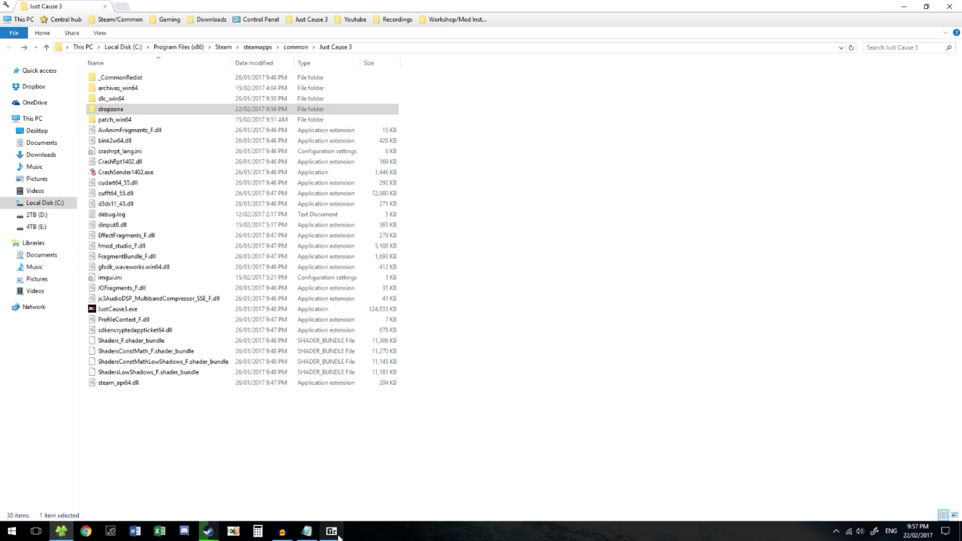
click(494, 209)
click(332, 532)
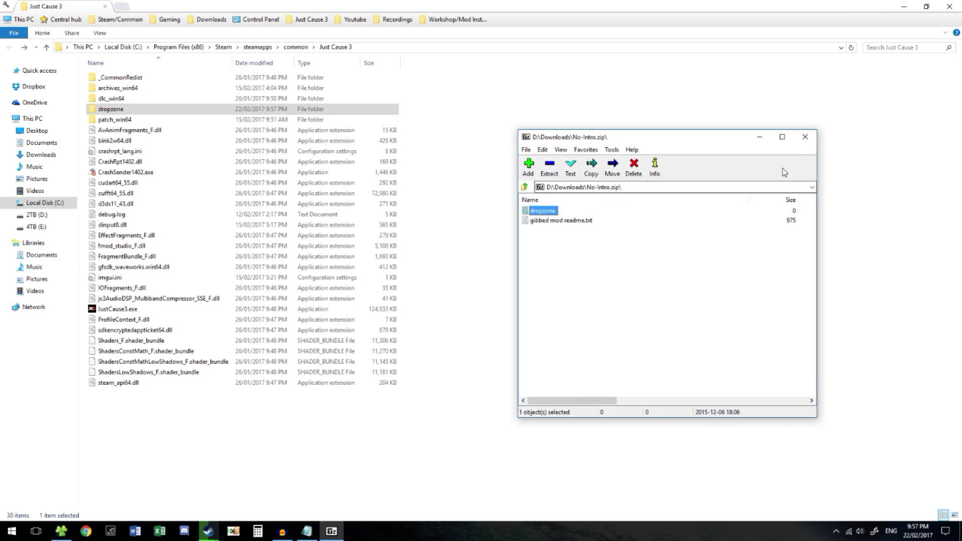
click(805, 138)
Launch Just Cause 3 from the Steam taskbar jump list
right_click(209, 532)
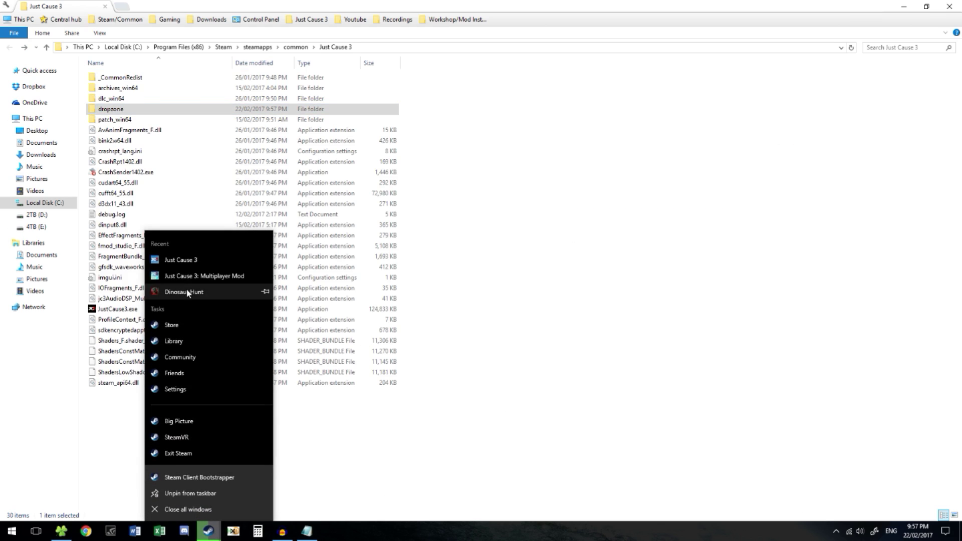
click(190, 264)
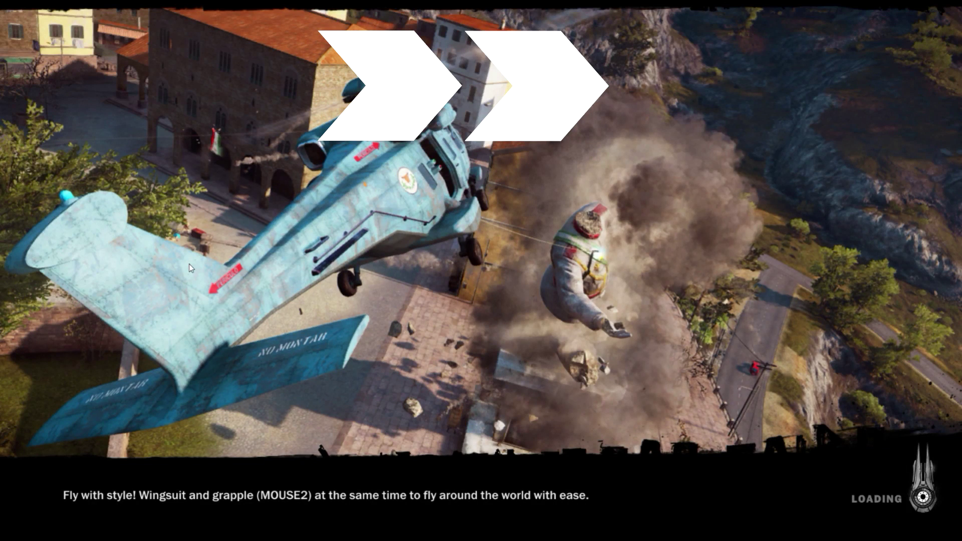
Continue the saved game, switch weapons and fire at the town until the red car explodes
key(Return)
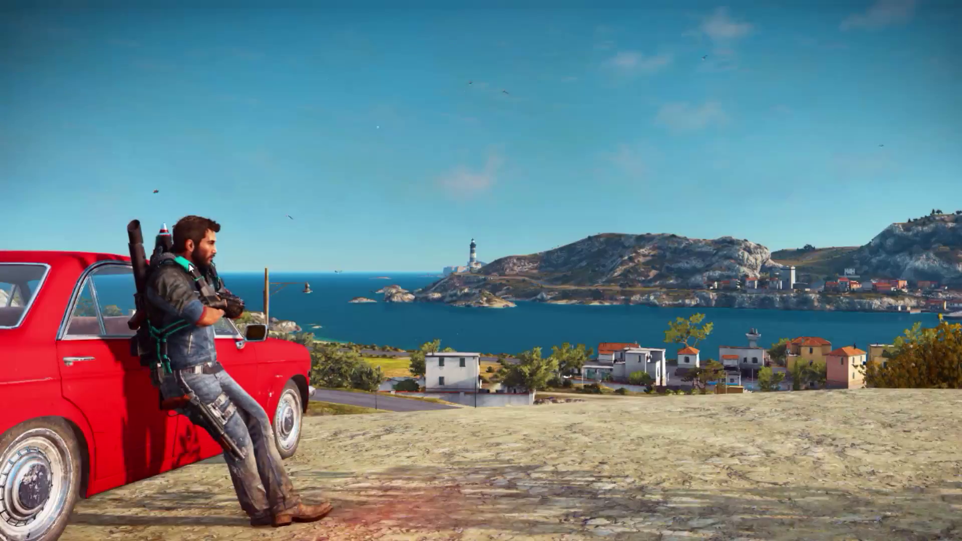
key(w)
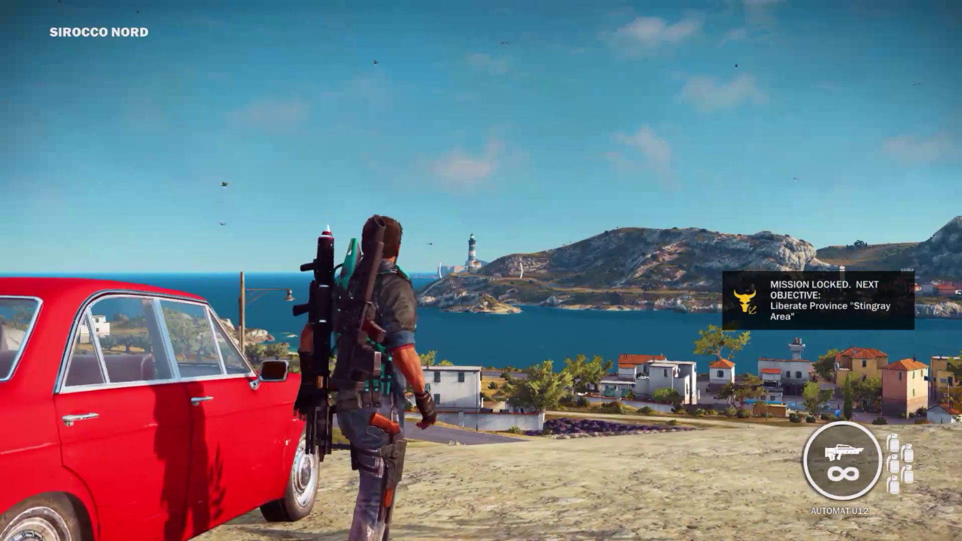
scroll(482, 271, down, 1)
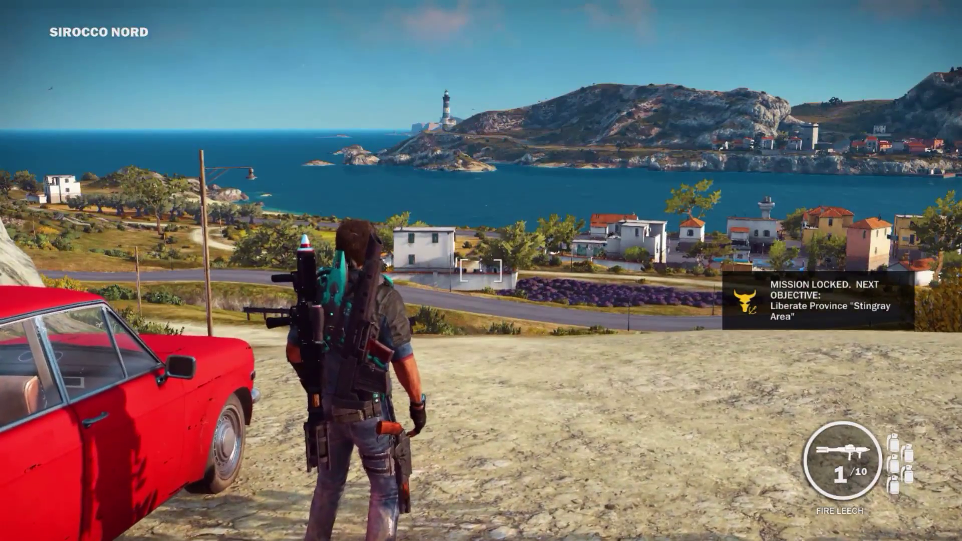
click(481, 271)
click(482, 271)
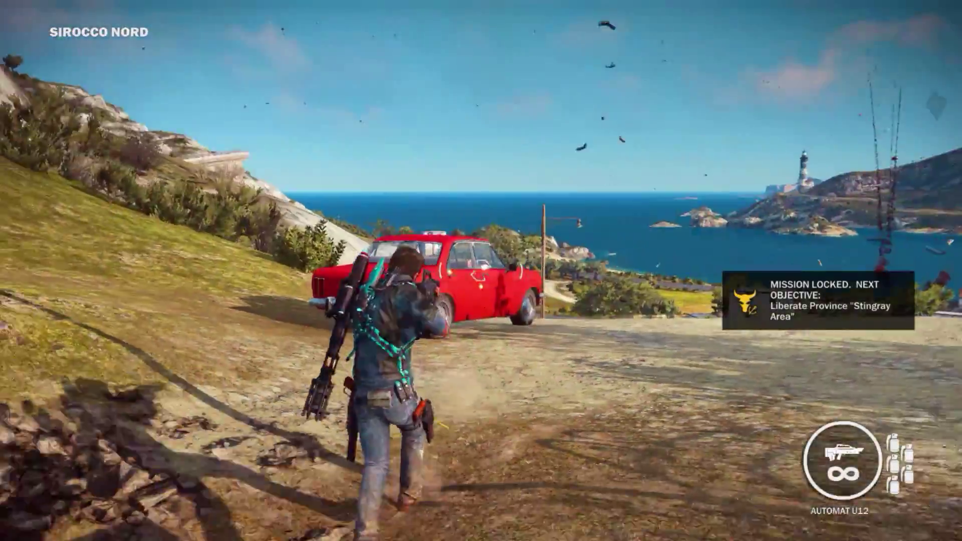
click(481, 270)
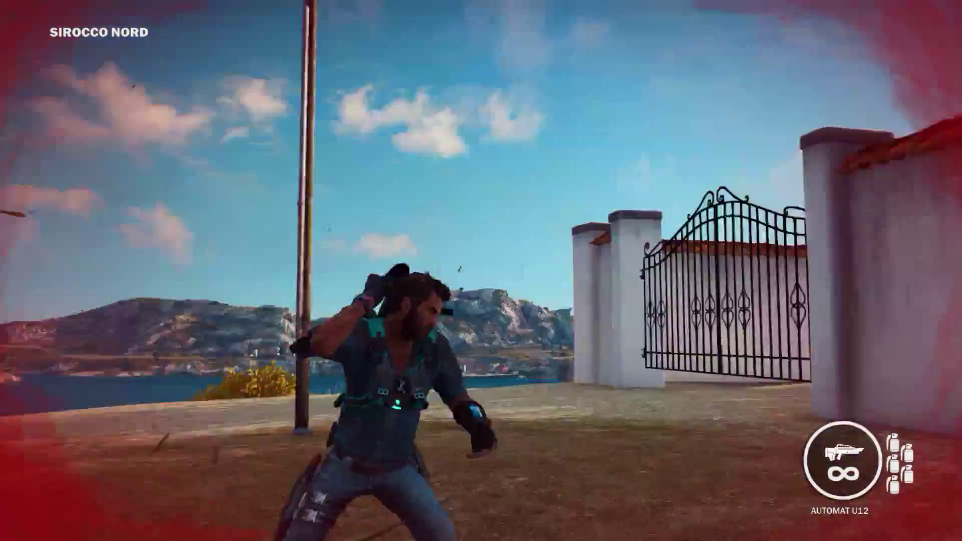
Run toward the sea and fire the grappling hook toward the explosion
key(w)
key(w)
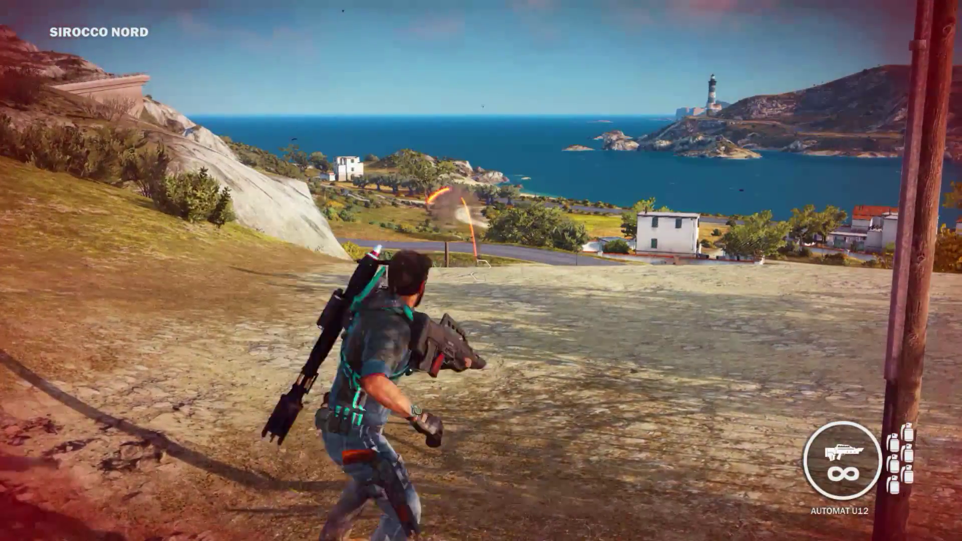
key(w)
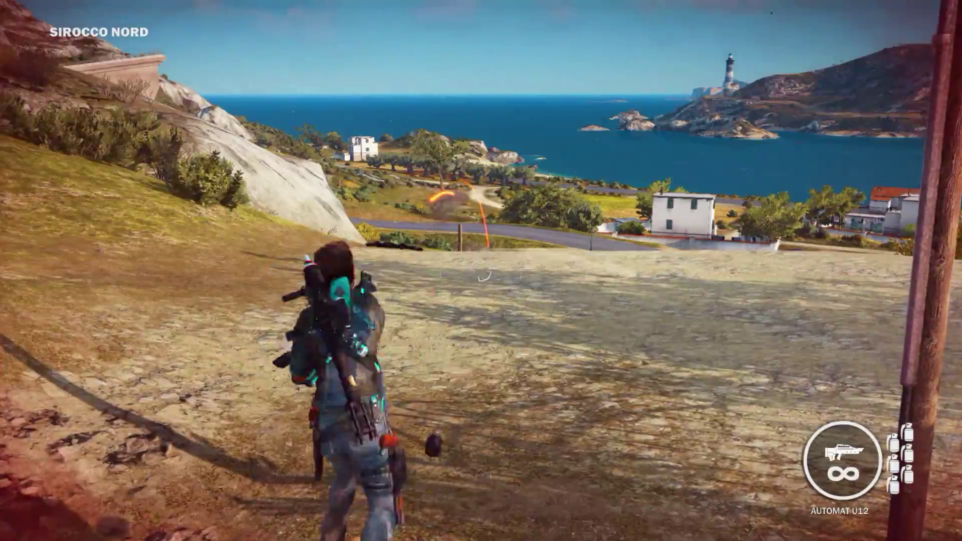
key(f)
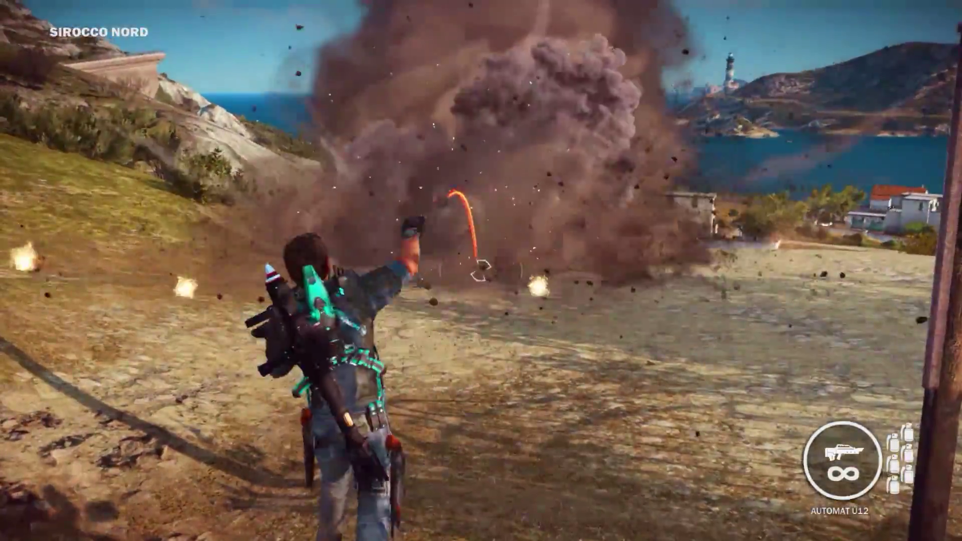